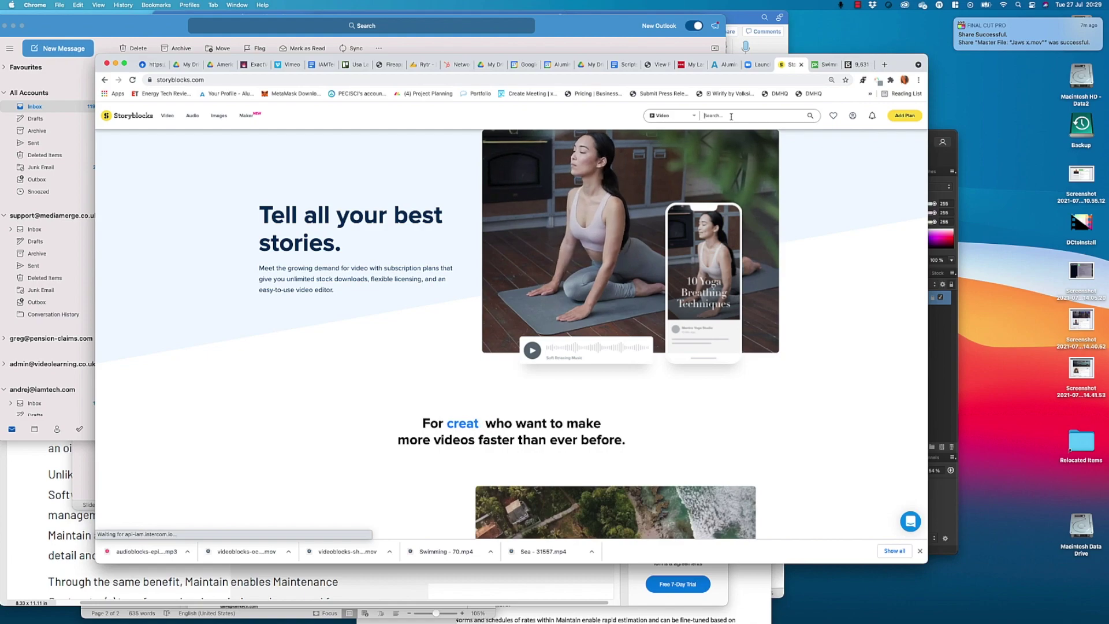
Search the stock videos for "shark green screen" and open the first "Shark Swim In A Circle Green Screen Front" clip
type("shark")
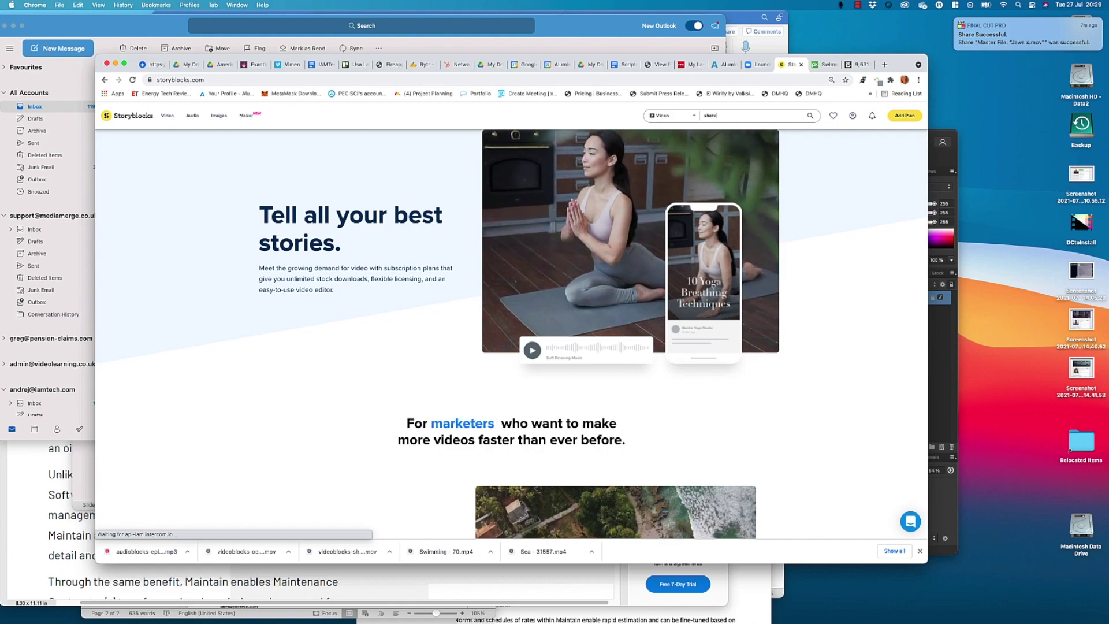
type(" gree")
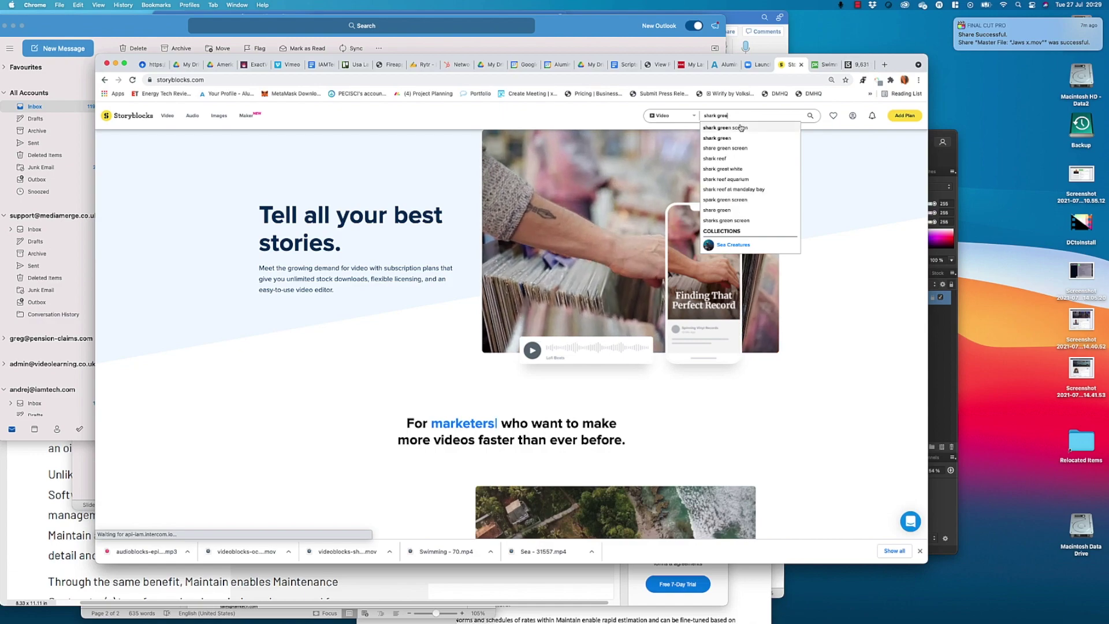
left_click(741, 127)
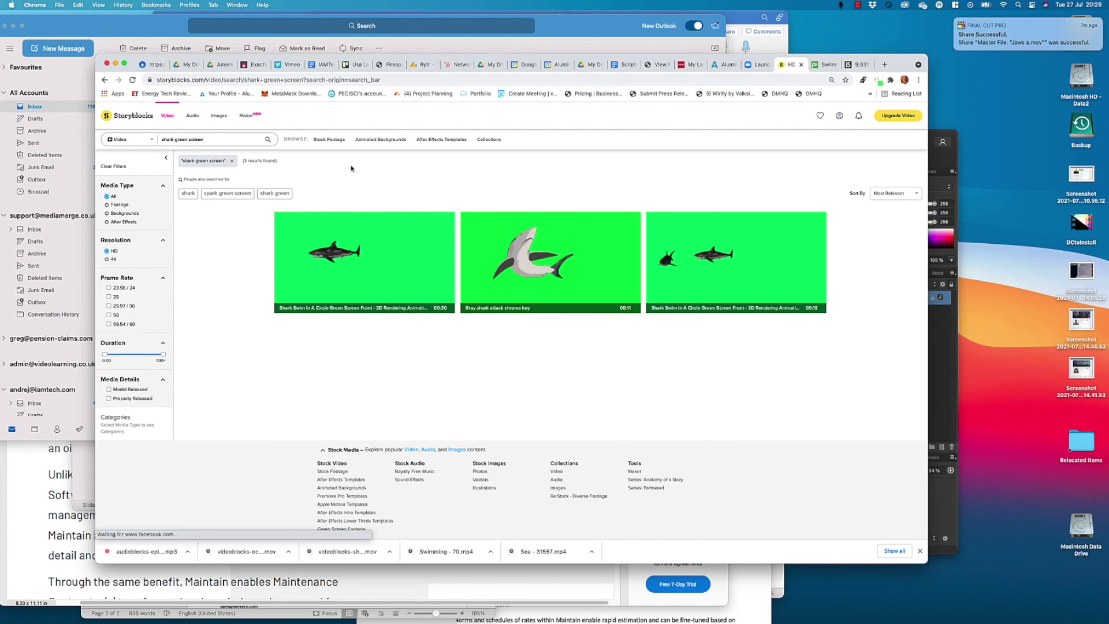
left_click(124, 63)
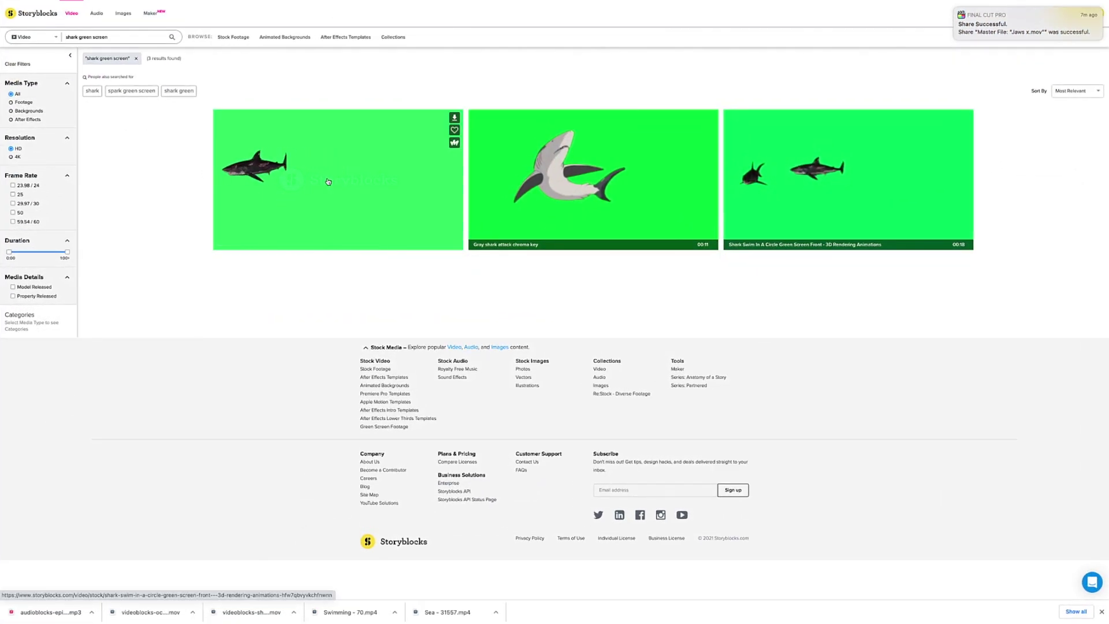
left_click(366, 172)
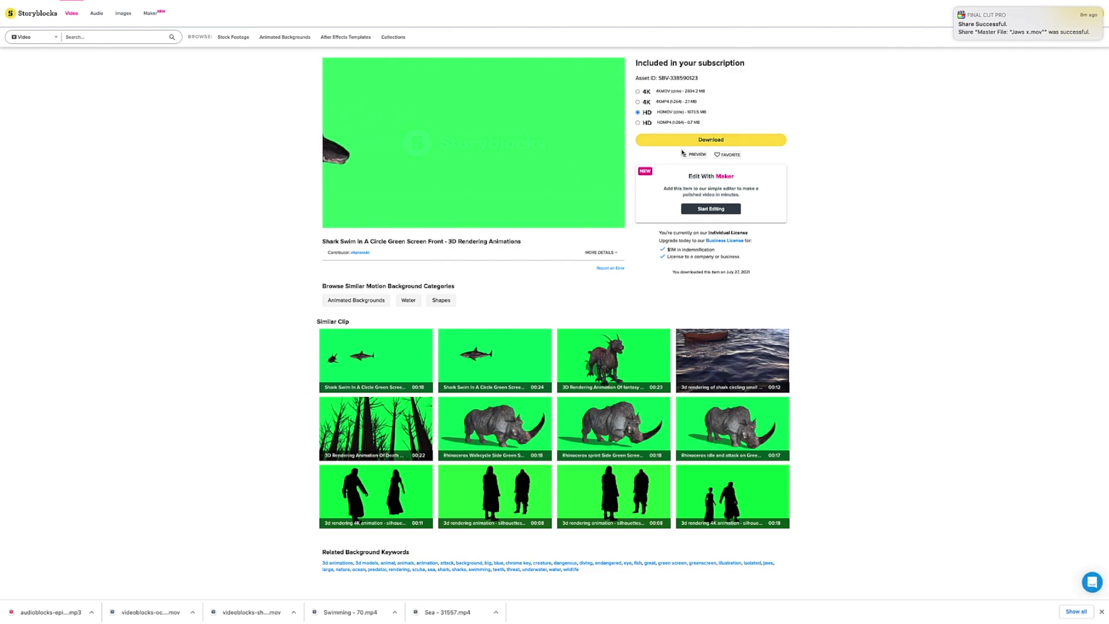
Start downloading the green-screen shark clip as HD MOV and cancel the download
left_click(706, 141)
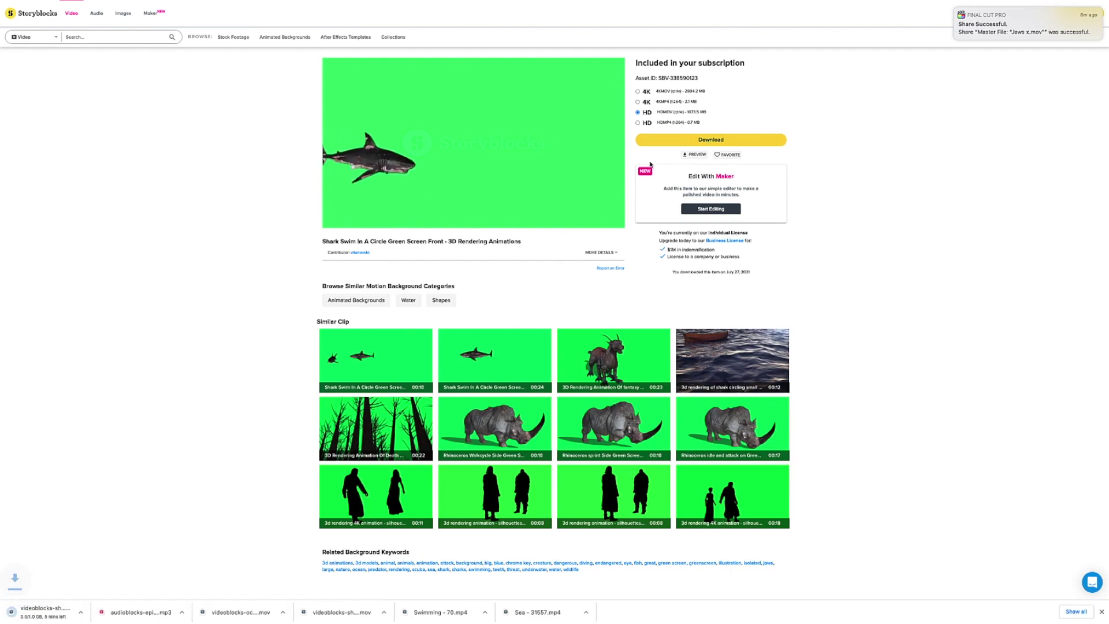
left_click(91, 612)
left_click(106, 615)
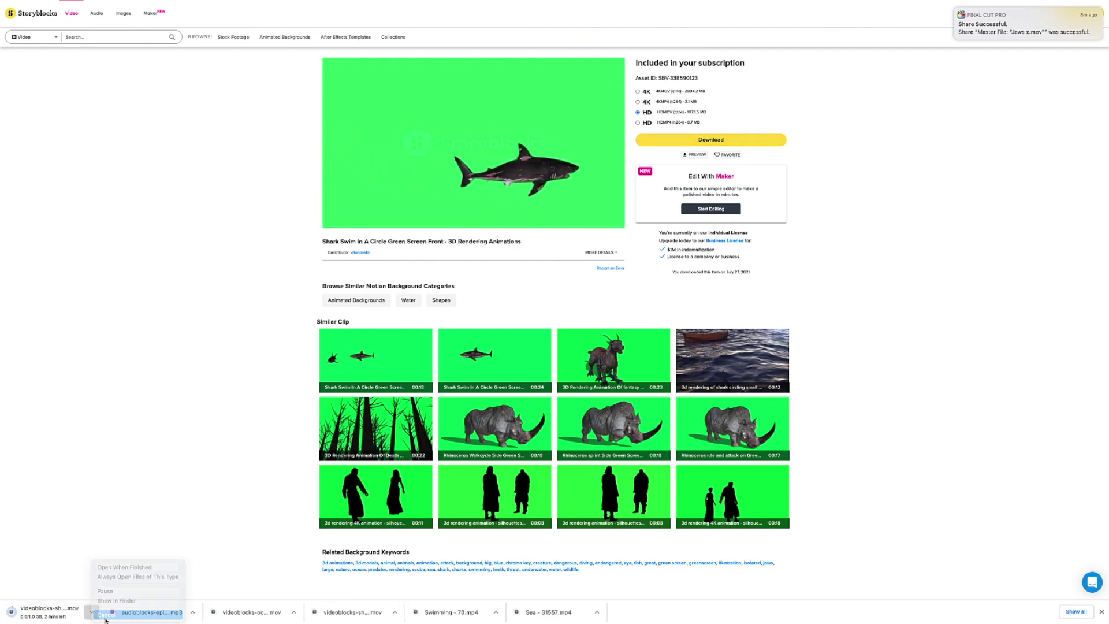
Search the stock library for "suspense" with the media type set to Music
mouse_move(216, 43)
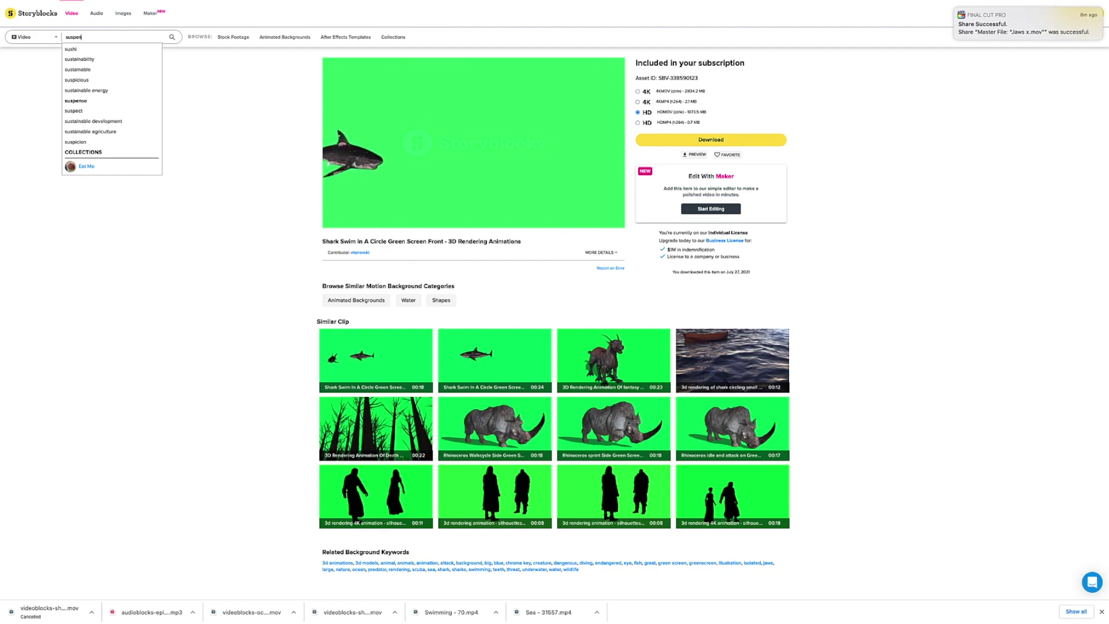
type("se")
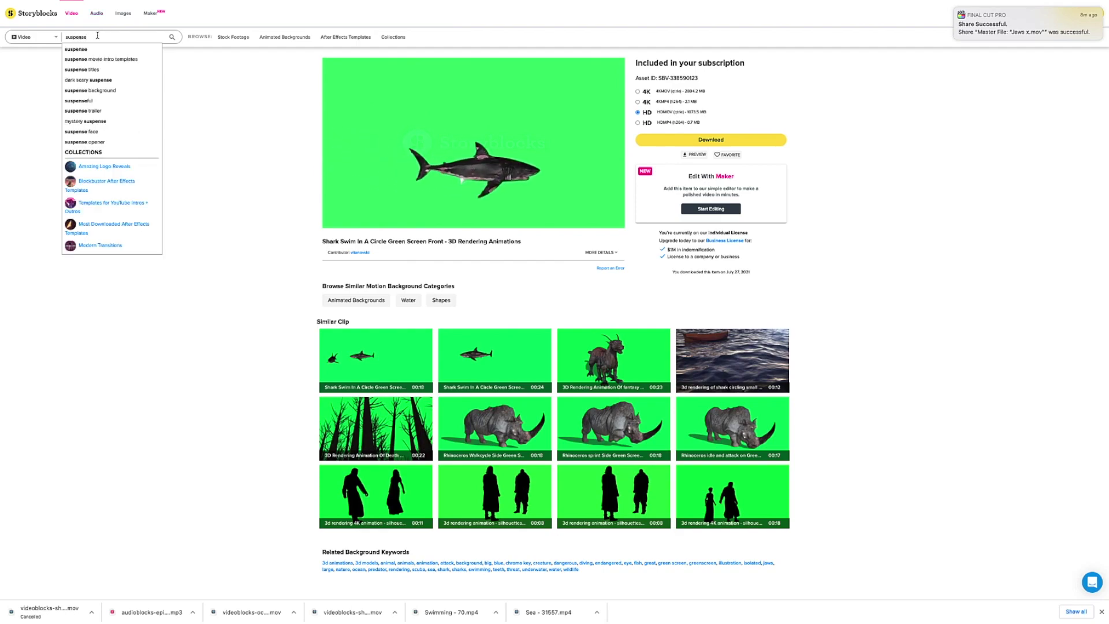
left_click(43, 40)
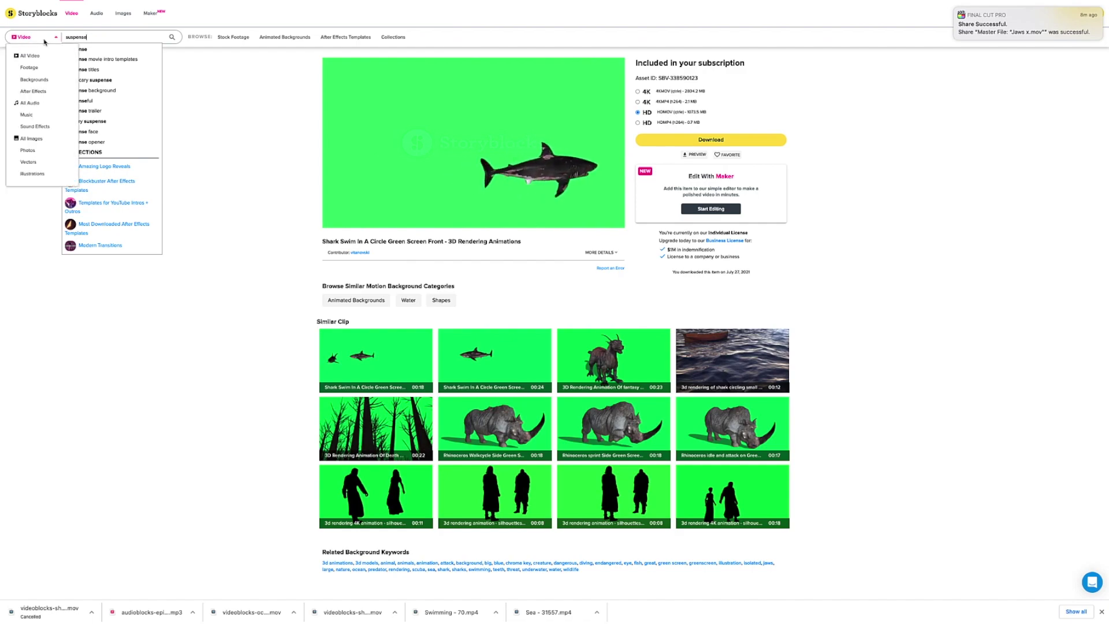
left_click(26, 115)
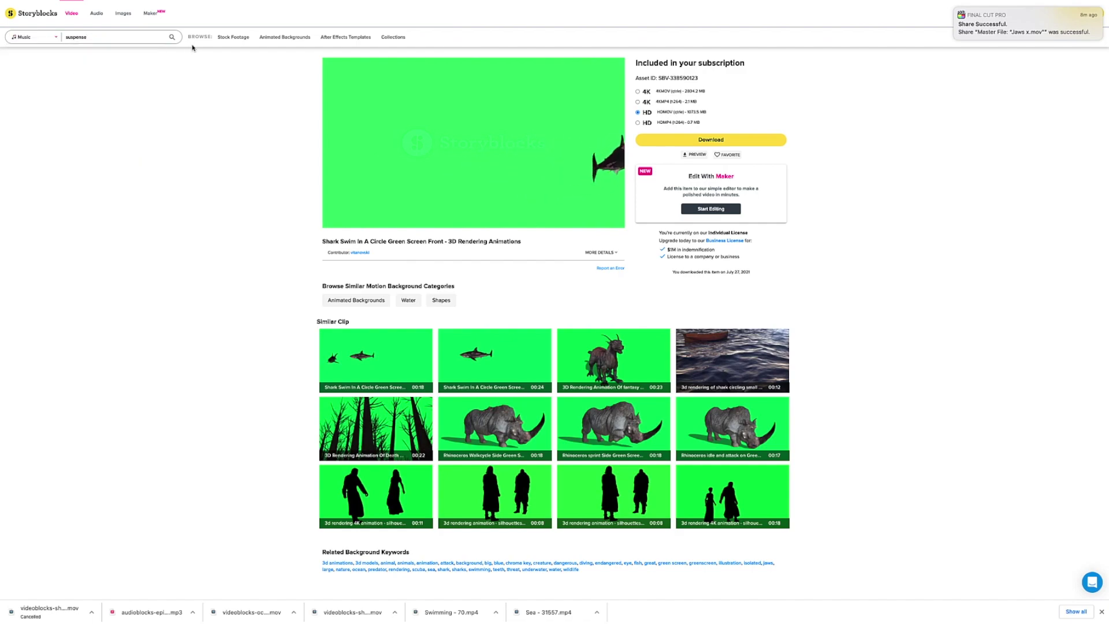
left_click(172, 37)
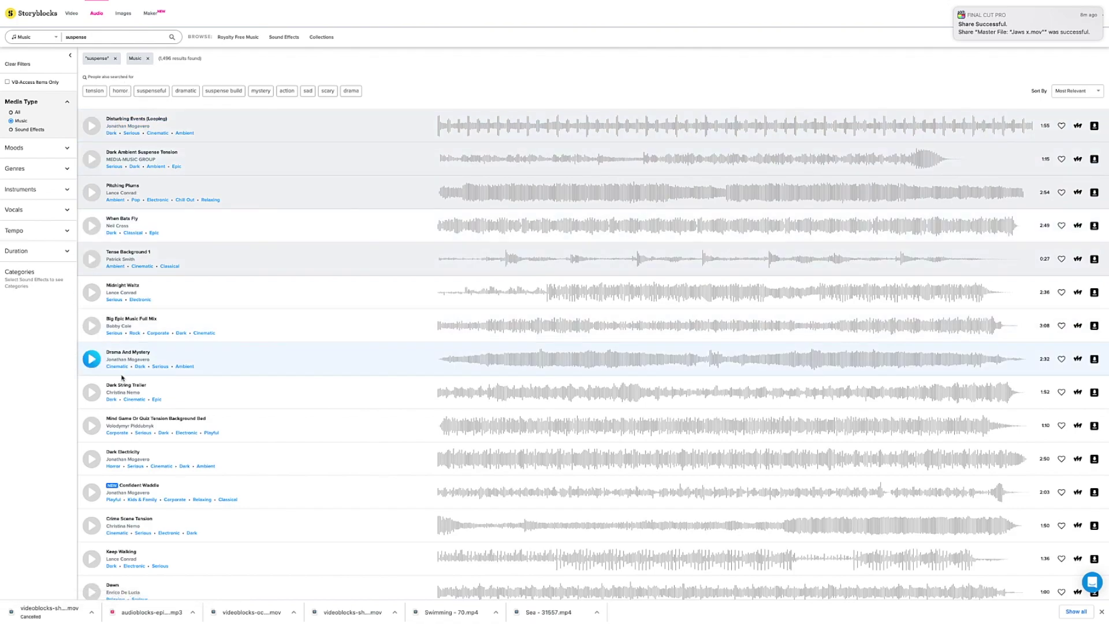
Take the browser out of full screen and view the Pixabay page with the swimming and rubber dinghy video
mouse_move(209, 3)
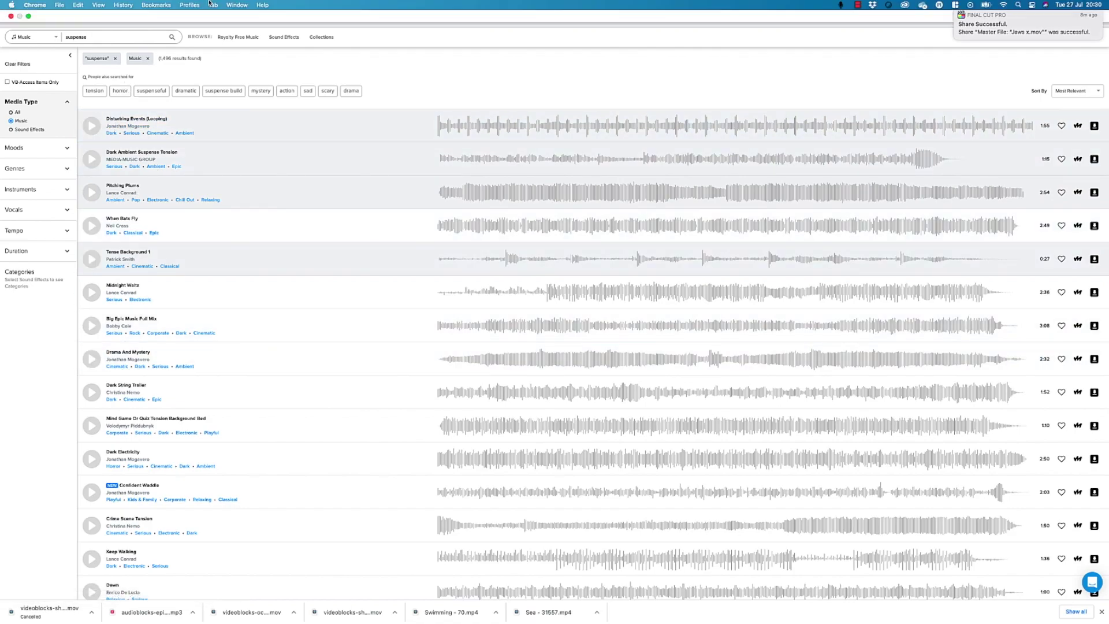
left_click(28, 16)
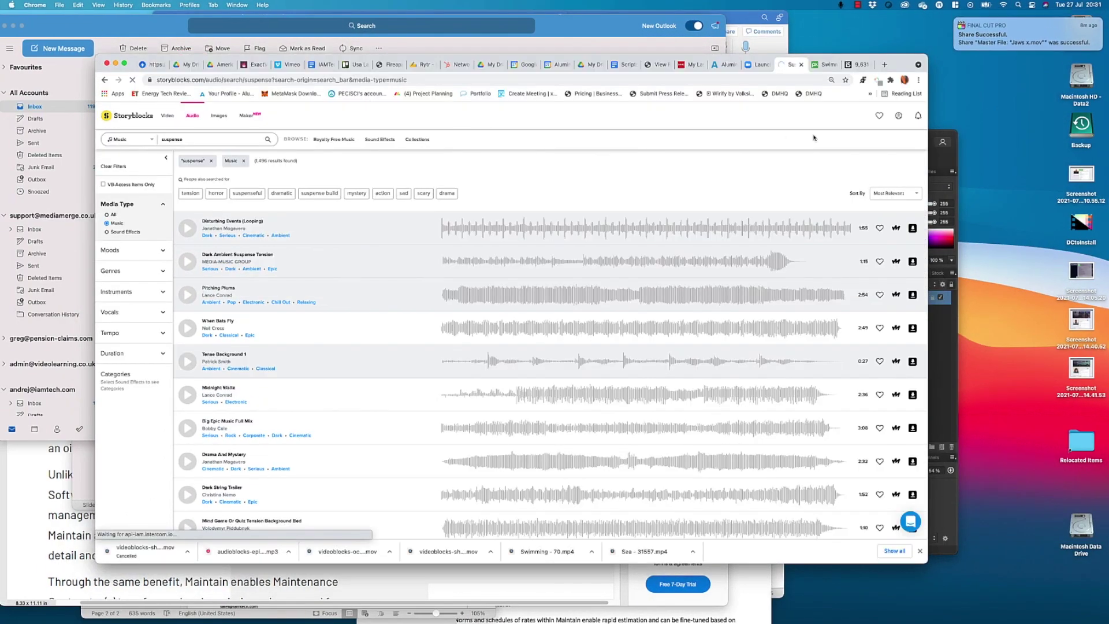
left_click(828, 65)
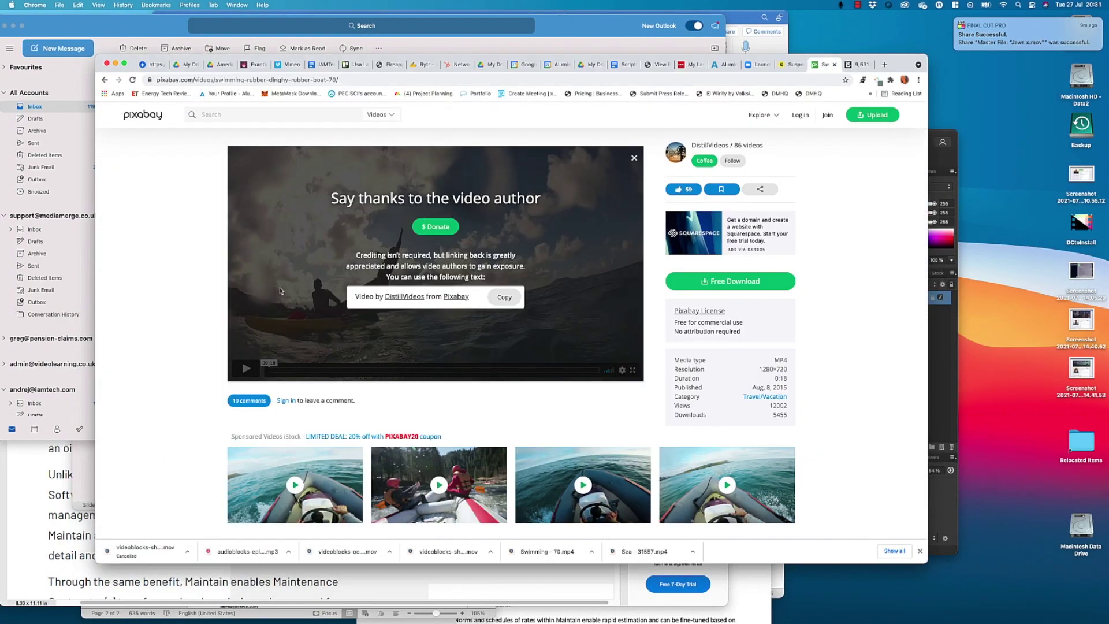
right_click(210, 326)
left_click(223, 346)
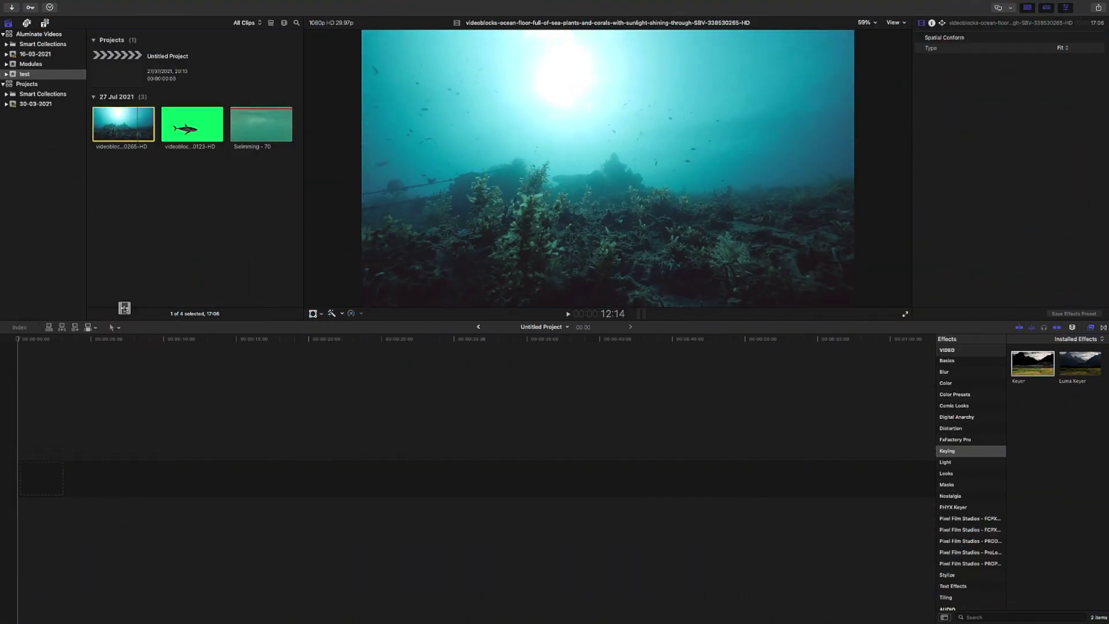
In Final Cut Pro, place the ocean-floor clip at the start of the timeline and the green-screen shark clip above it
left_click_drag(125, 308, 11, 481)
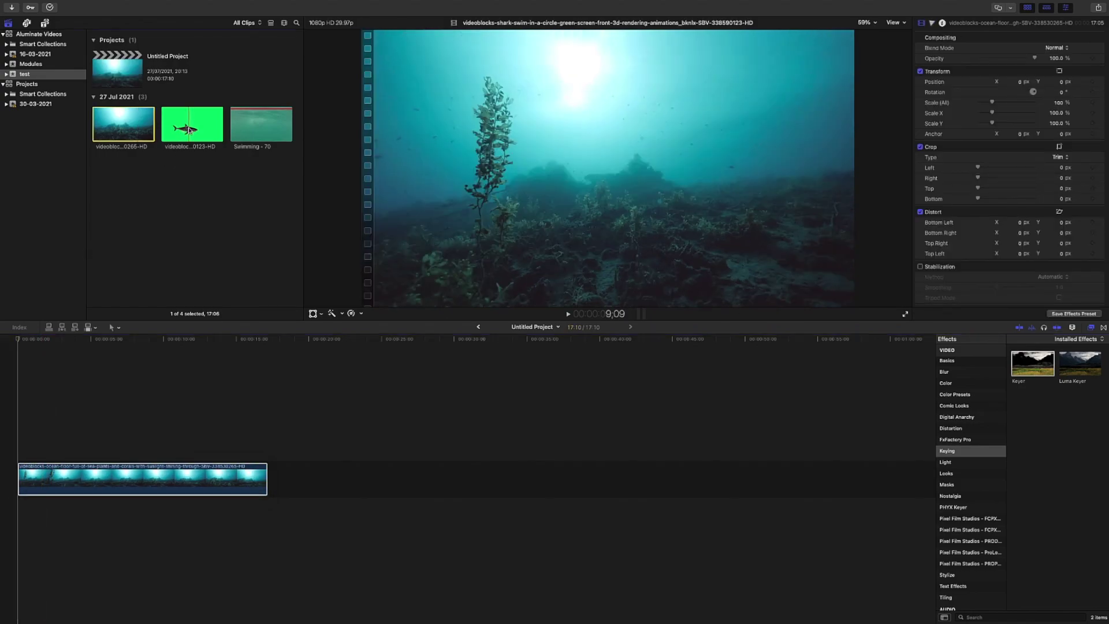
left_click(188, 133)
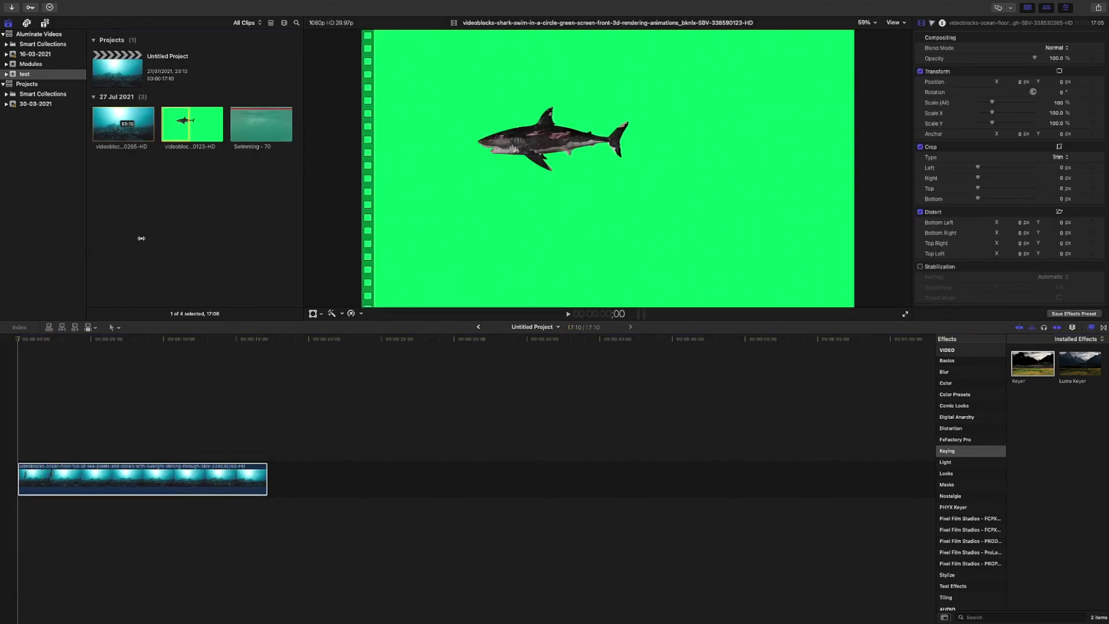
left_click(199, 123)
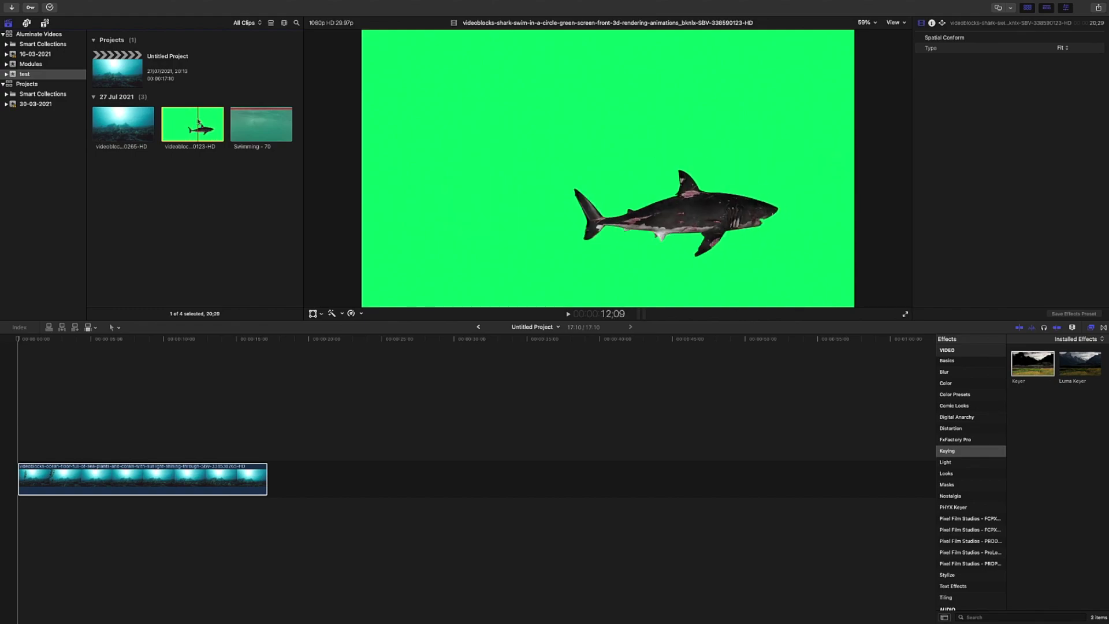
left_click_drag(162, 246, 43, 361)
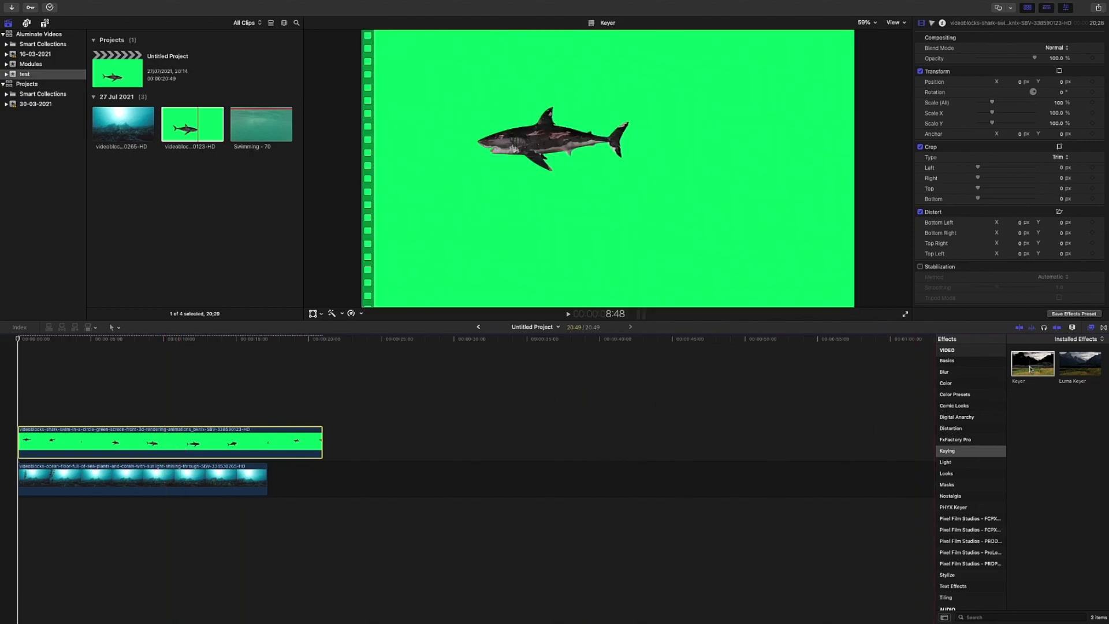
Apply the Keyer effect to the green-screen shark clip and play the composite back from the start
left_click_drag(1030, 369, 114, 449)
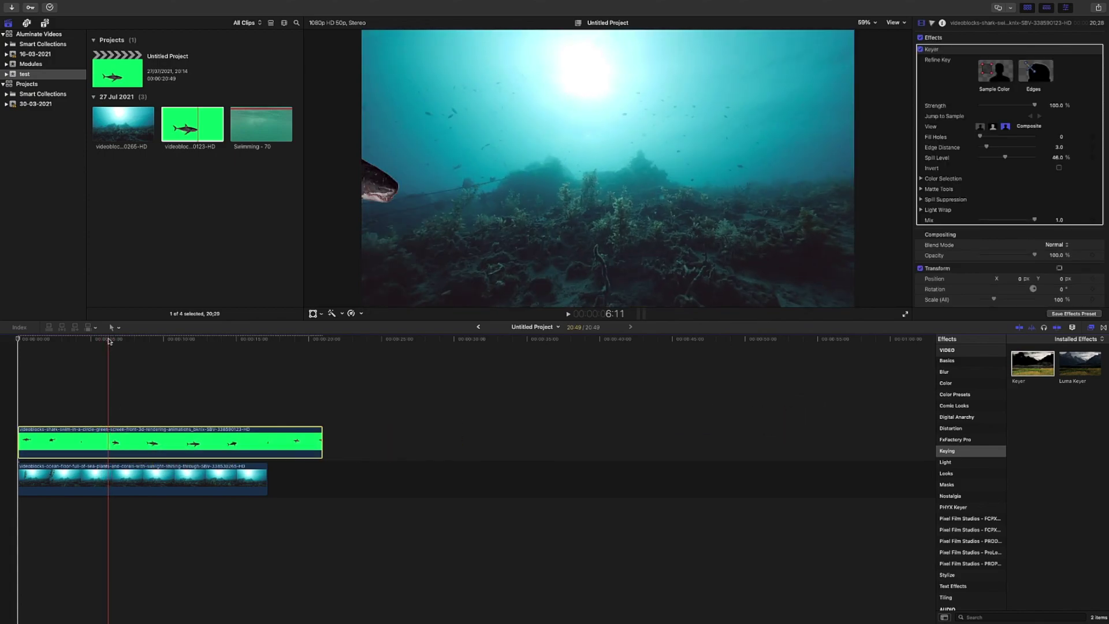
left_click(21, 353)
key("space")
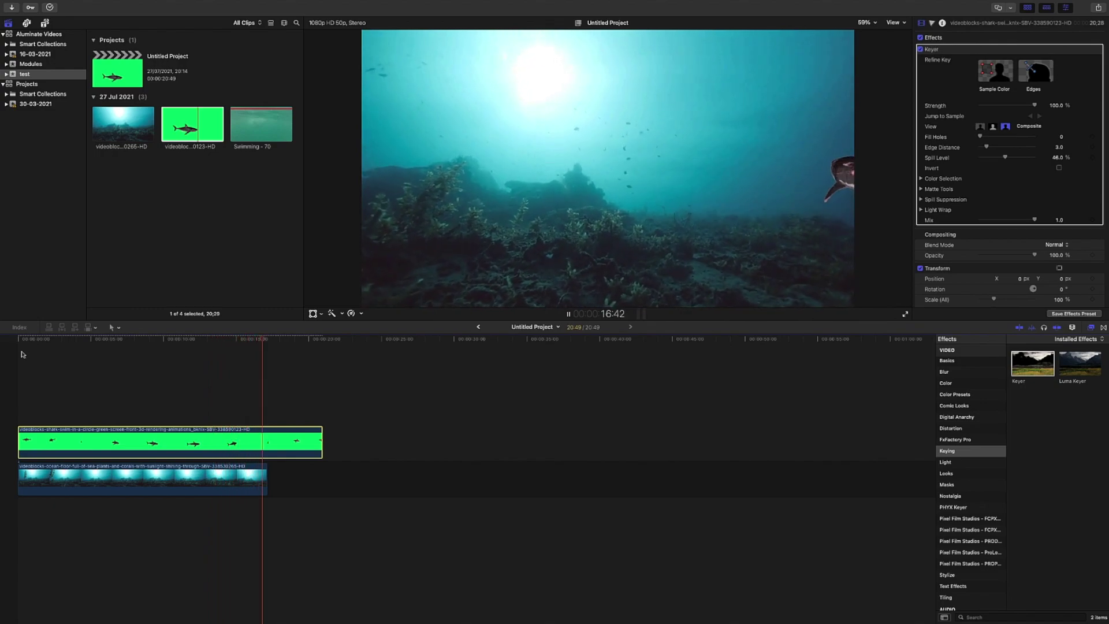
key("space")
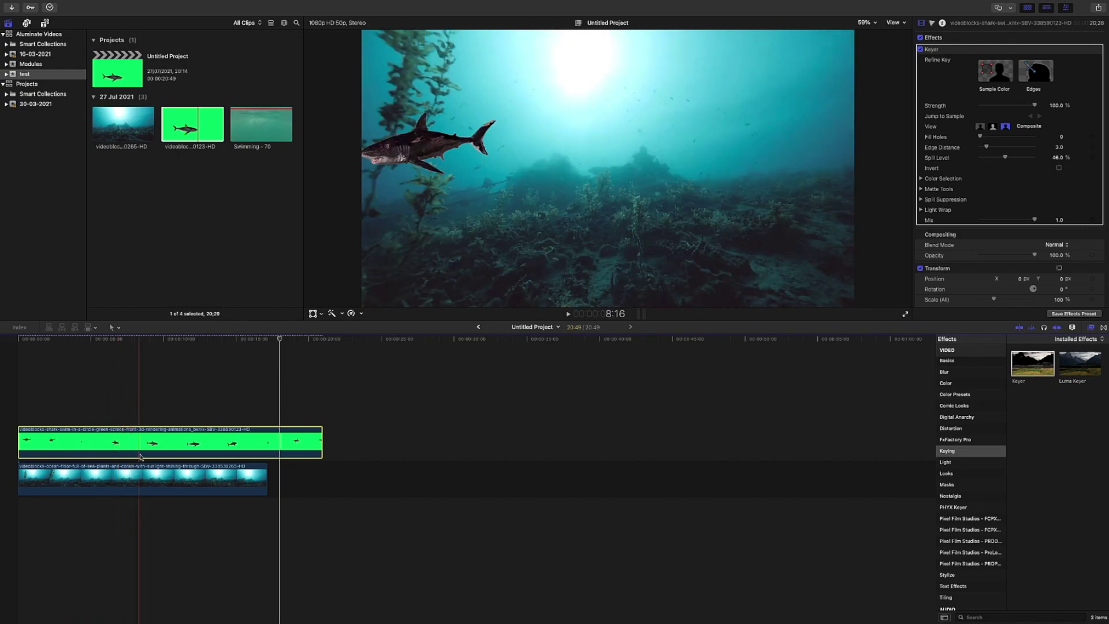
Retime the ocean-floor clip to 82% speed, stretching it to about the end of the shark clip
left_click(143, 480)
left_click(138, 339)
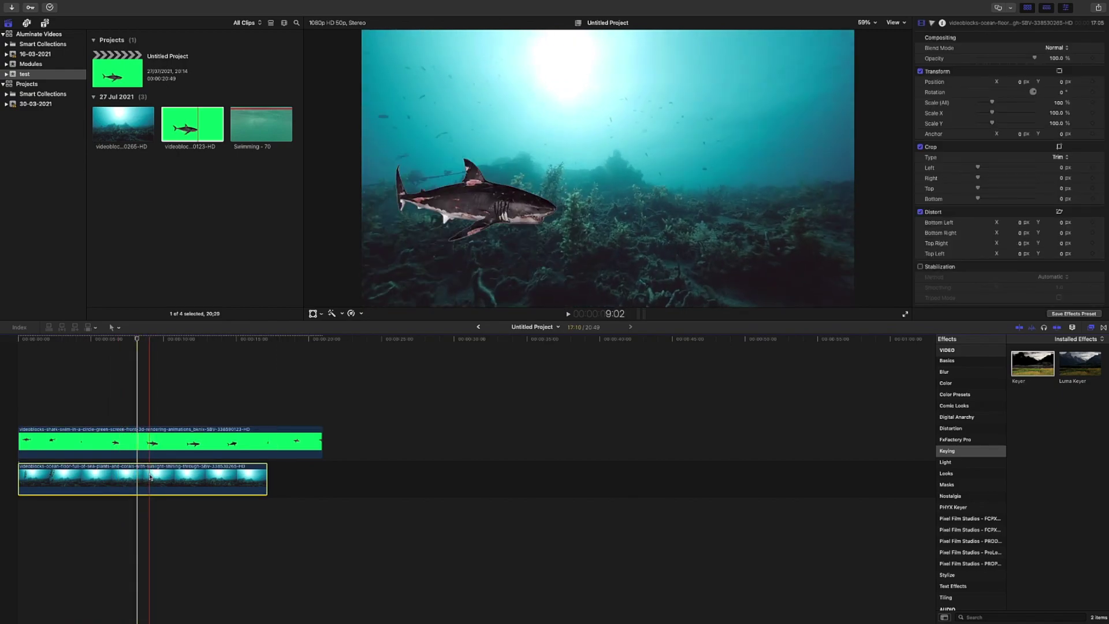
key("ctrl+v")
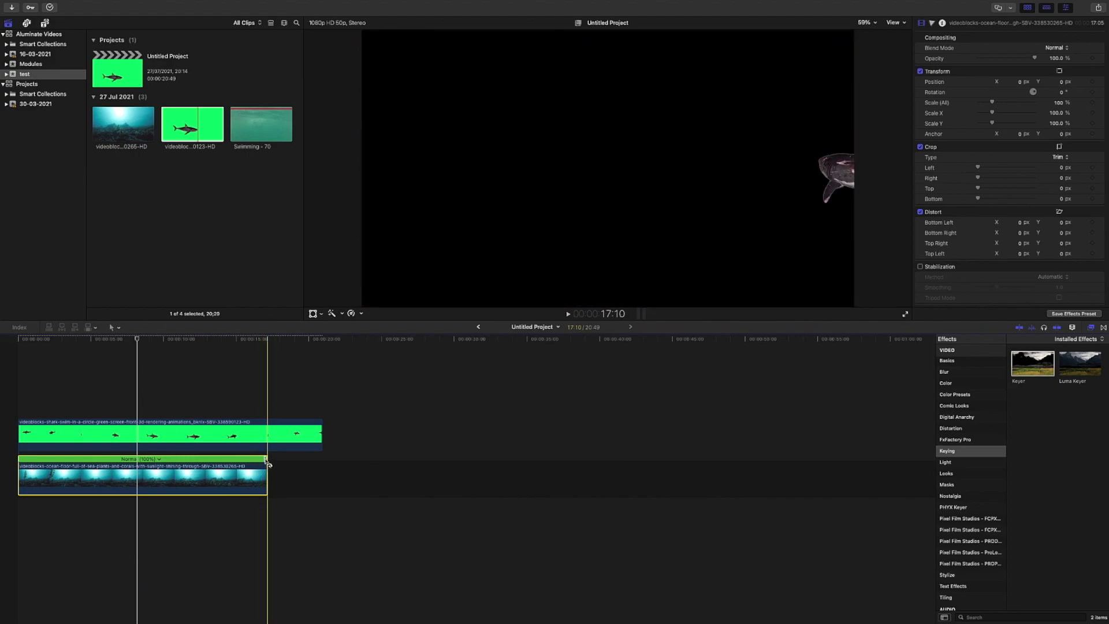
left_click_drag(267, 461, 323, 462)
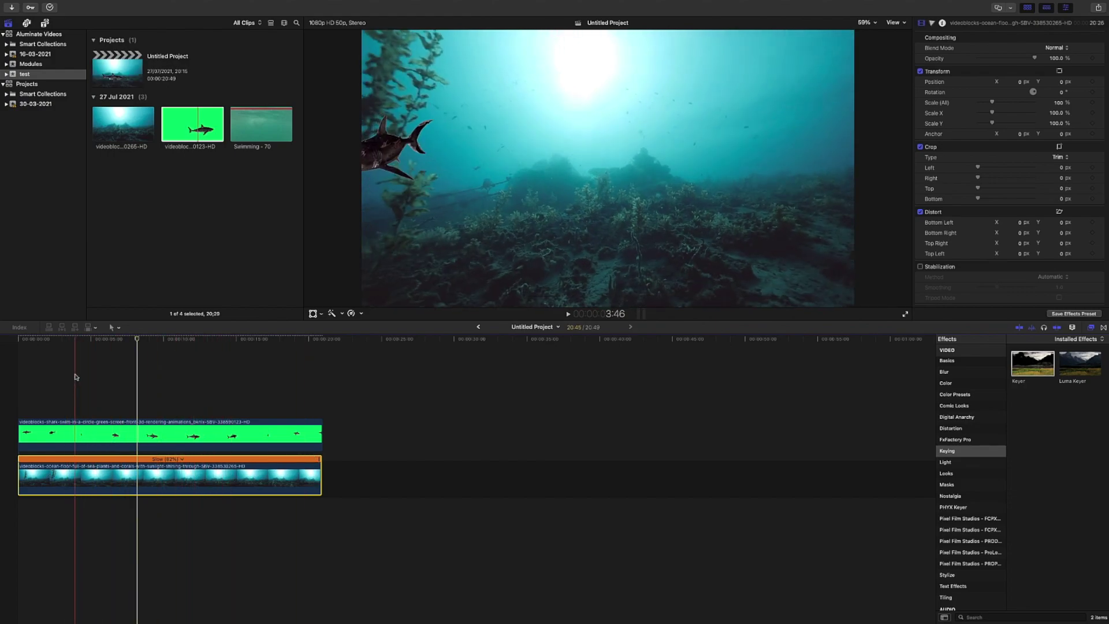
Play the shark composite from the start of the timeline and preview the Swimming - 70 clip
left_click(59, 342)
left_click_drag(58, 344, 20, 348)
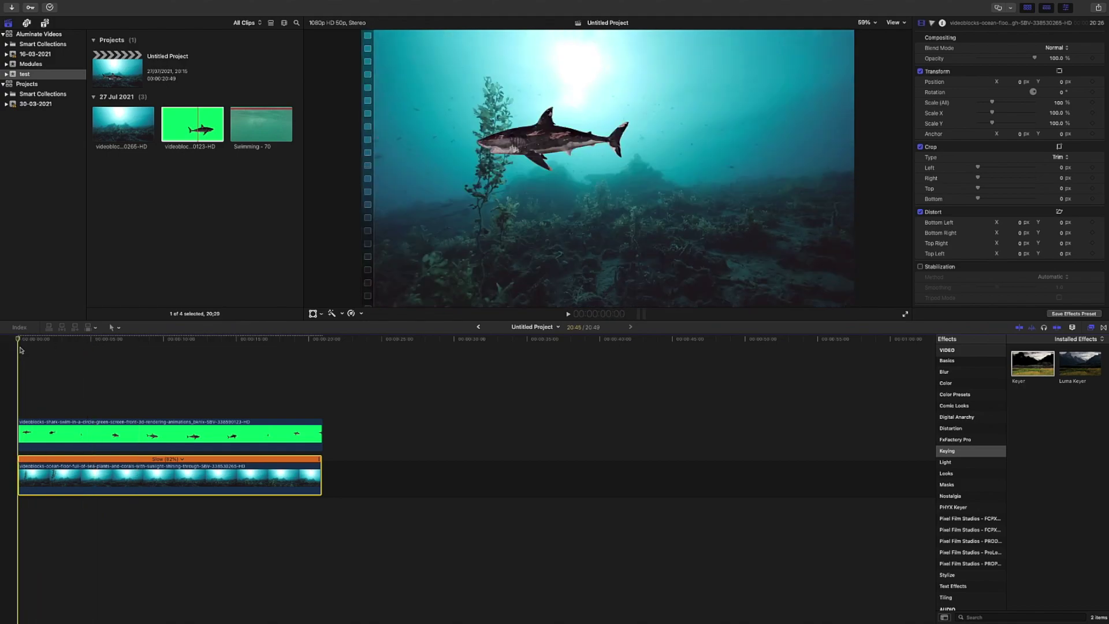
key("space")
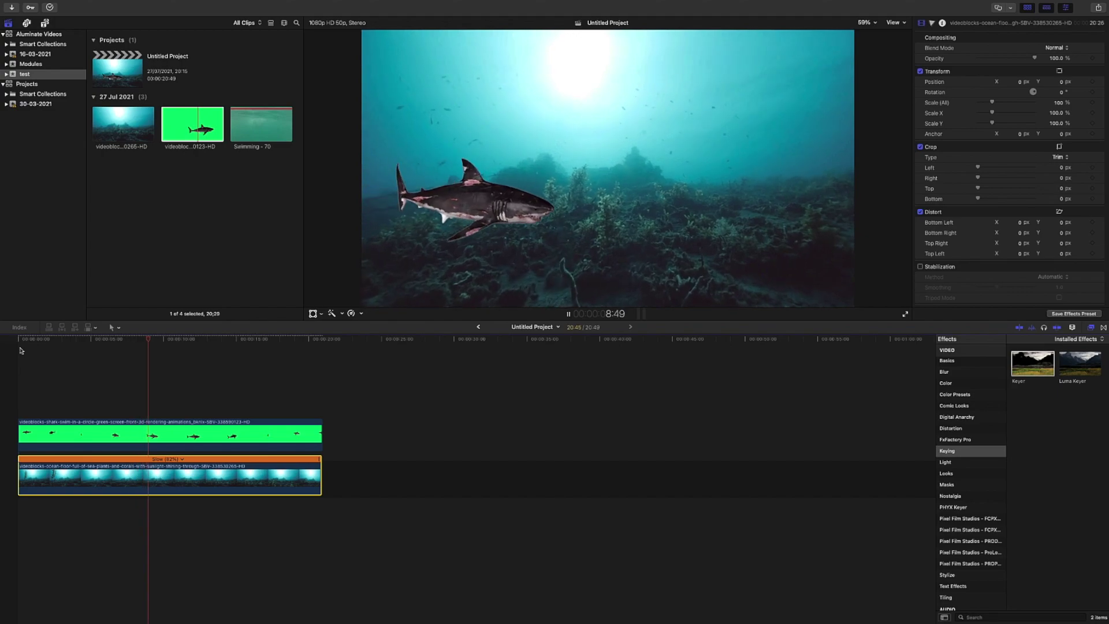
key("space")
left_click(258, 129)
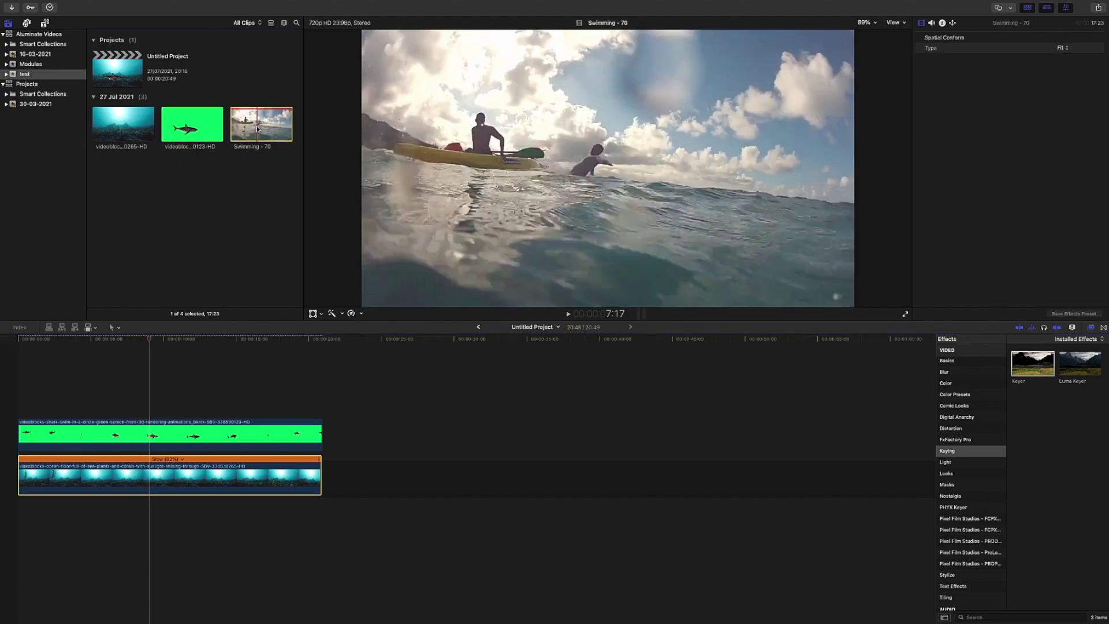
left_click_drag(181, 329, 186, 251)
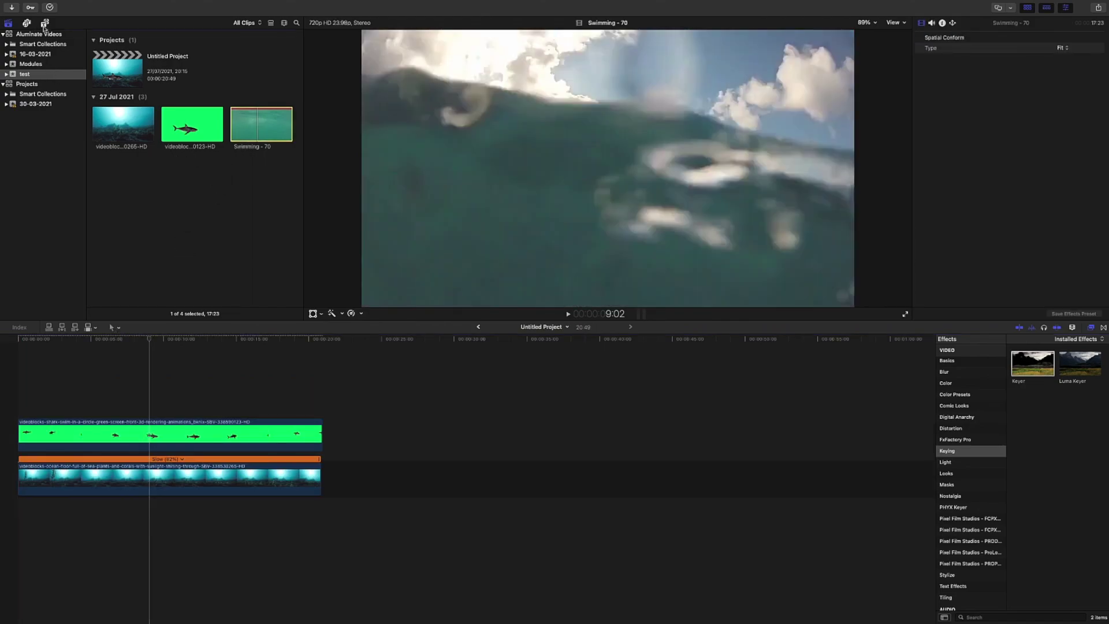
Place the Underwater background generator above the shark clip at the start of the timeline and check it in the viewer
left_click(44, 24)
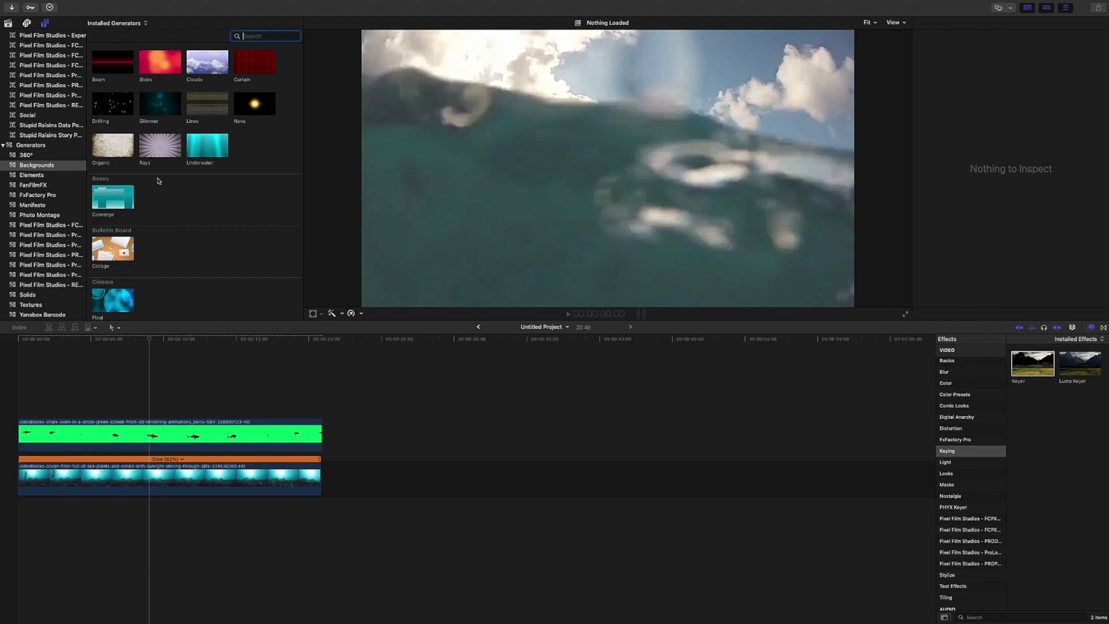
left_click_drag(208, 149, 18, 398)
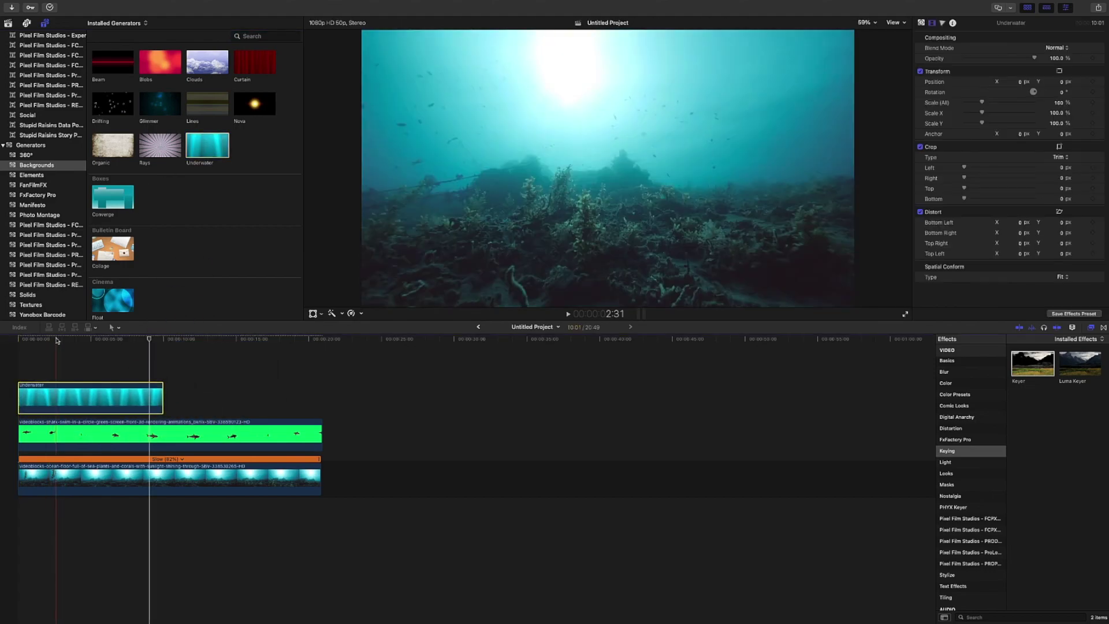
left_click(49, 351)
left_click(118, 339)
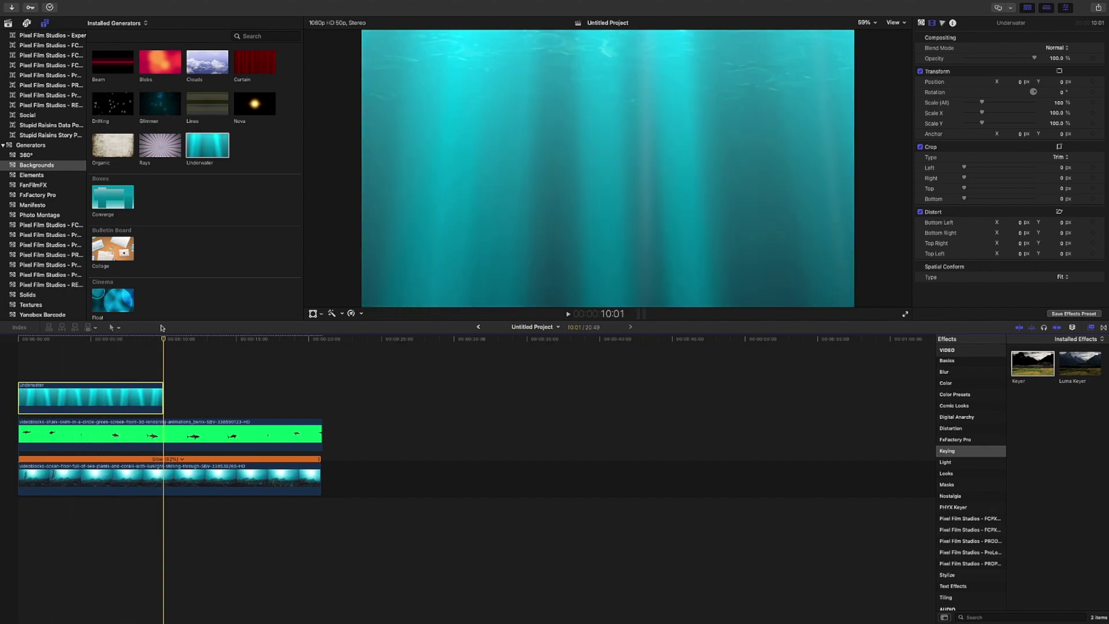
Extend the Underwater generator to the end of the shark clip
left_click_drag(161, 393, 322, 390)
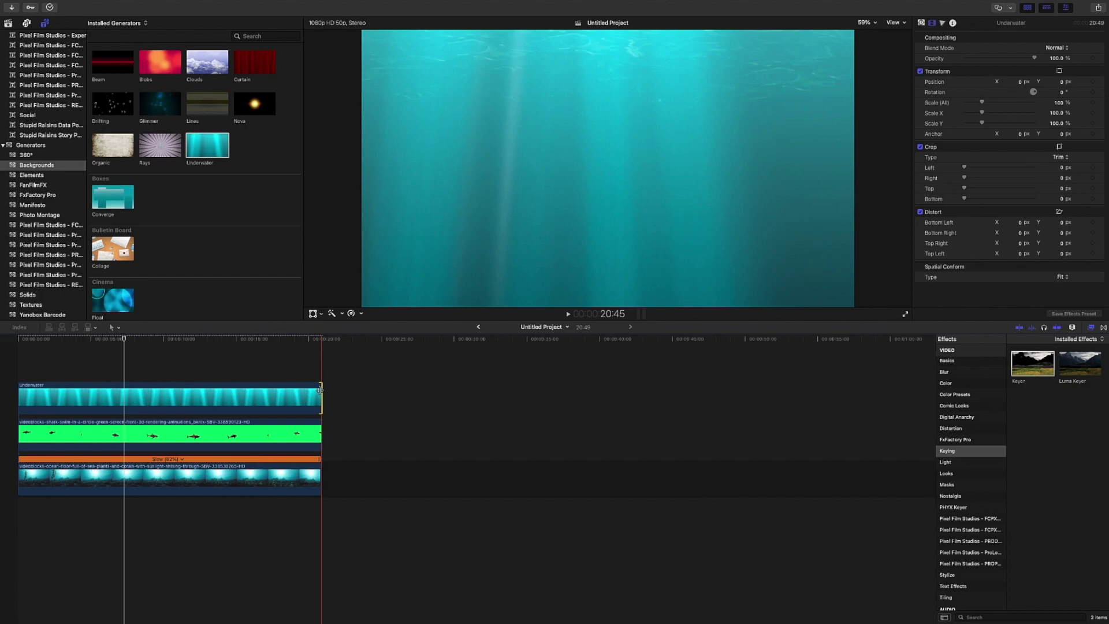
key("super+equal")
key("super+equal")
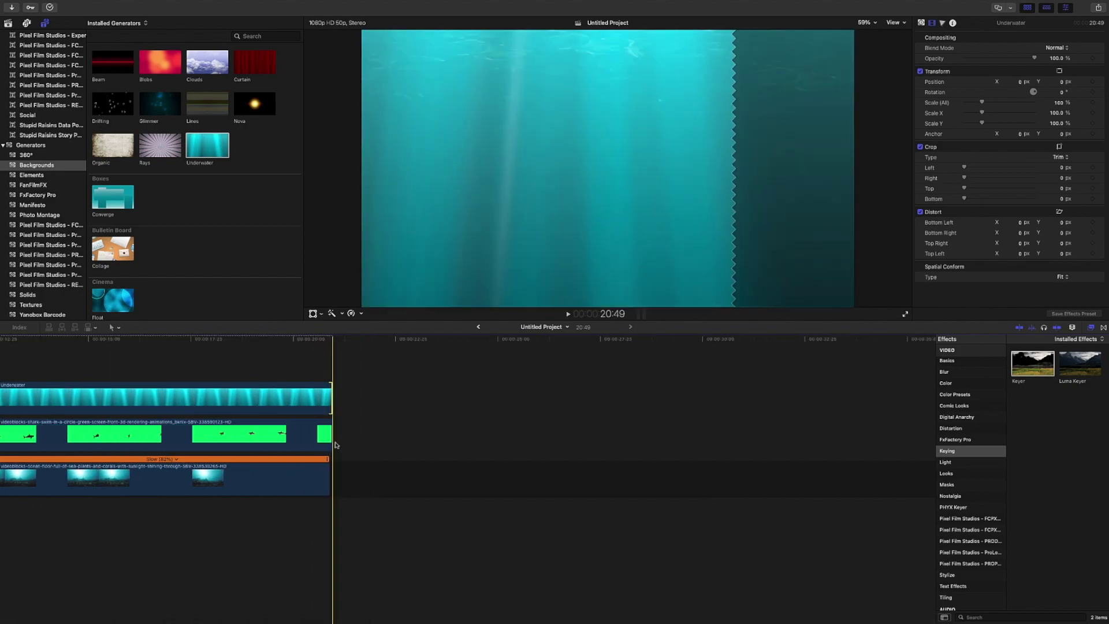
Trim the ends of the shark clip and Underwater generator to line up with the end of the ocean-floor clip
left_click_drag(331, 438, 325, 406)
key("super+minus")
key("super+minus")
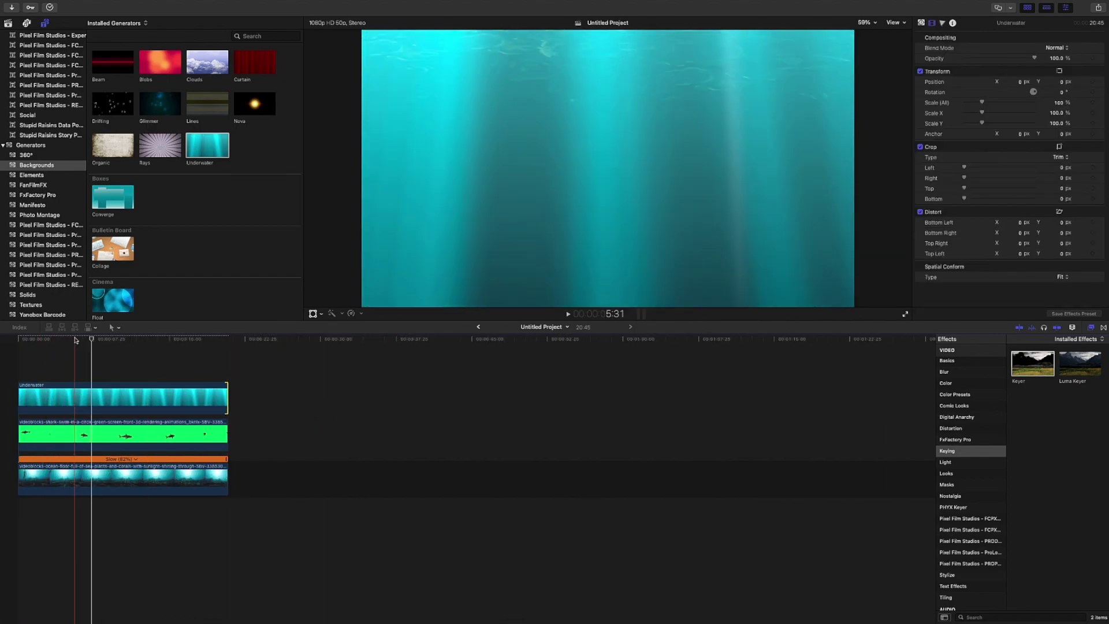
Play the start of the timeline briefly to check the Underwater generator over the shark scene
left_click(26, 350)
left_click(18, 351)
key("space")
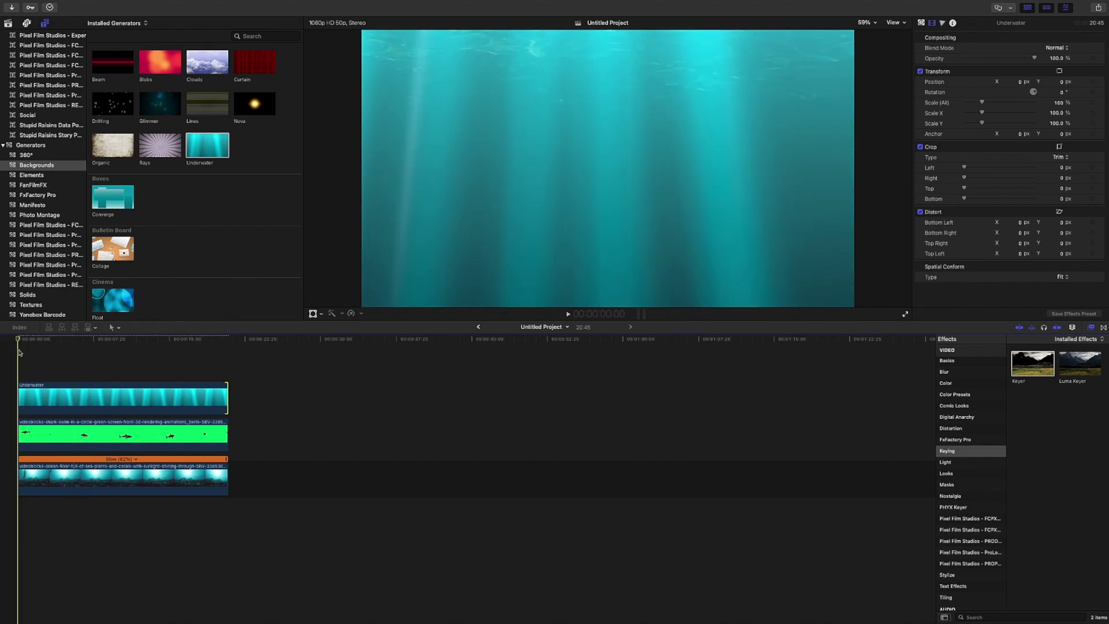
key("space")
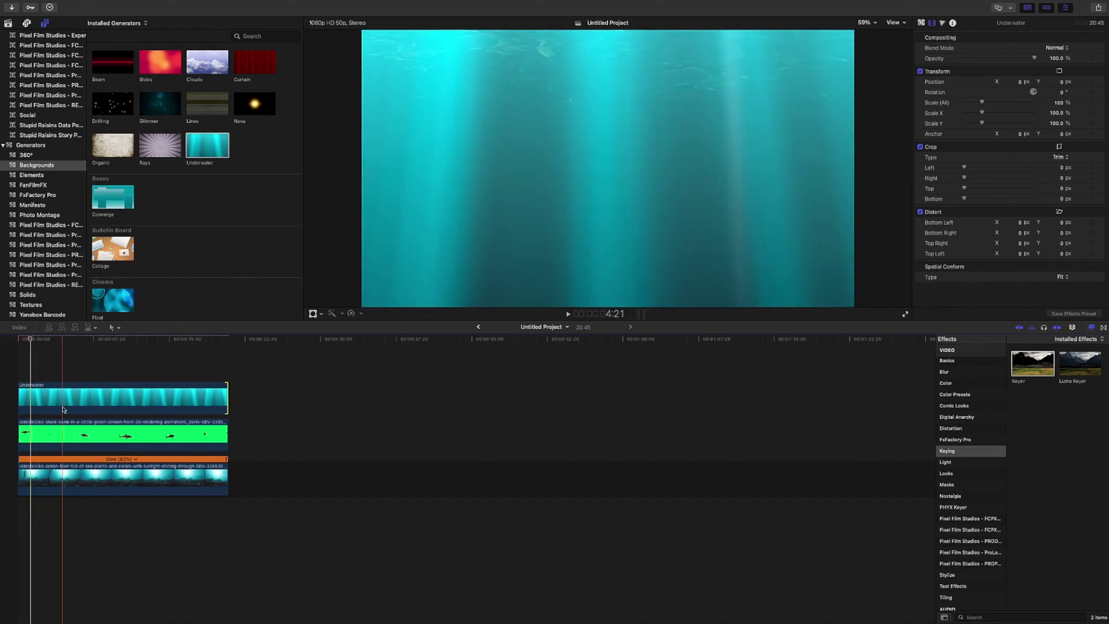
Lower the Underwater generator's opacity to 22.22%, playing the timeline from the start to judge the blend
left_click(59, 404)
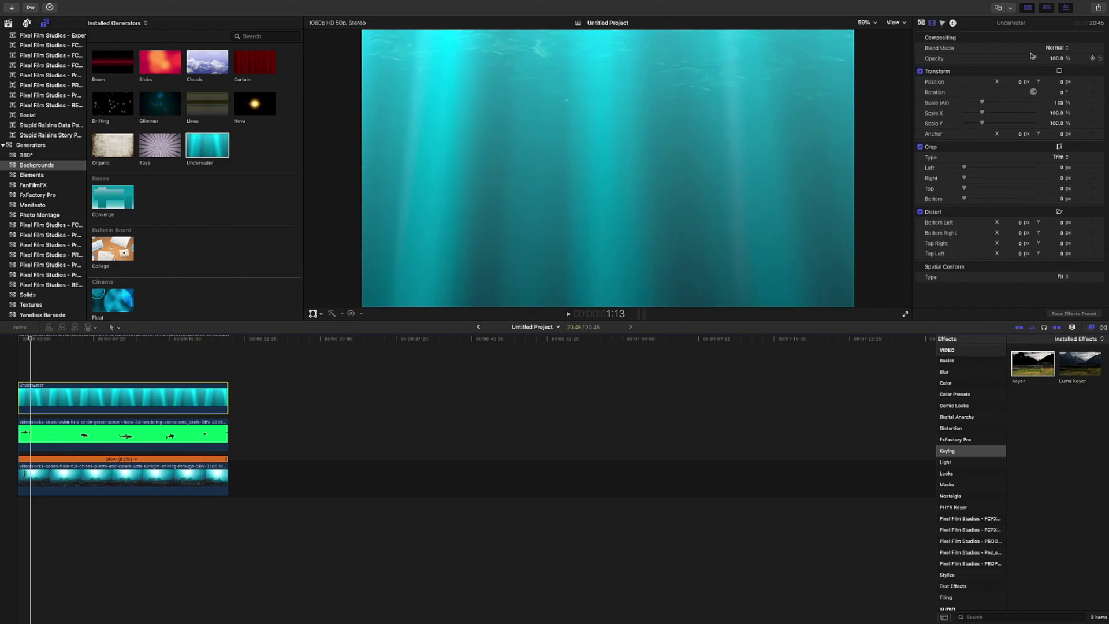
left_click_drag(1034, 58, 1023, 62)
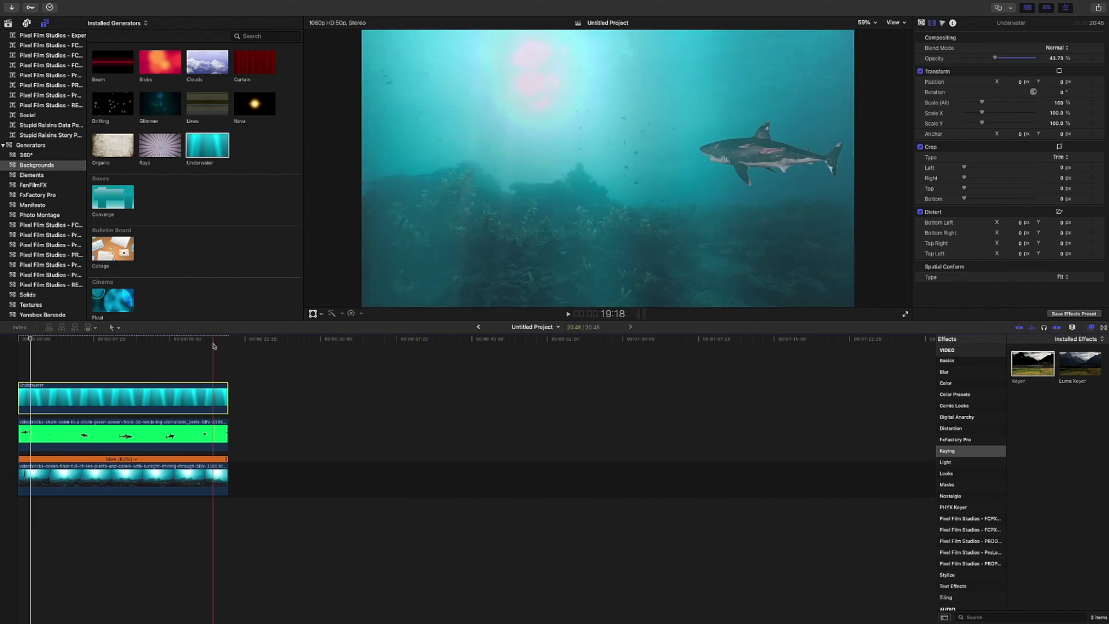
key("Home")
key("space")
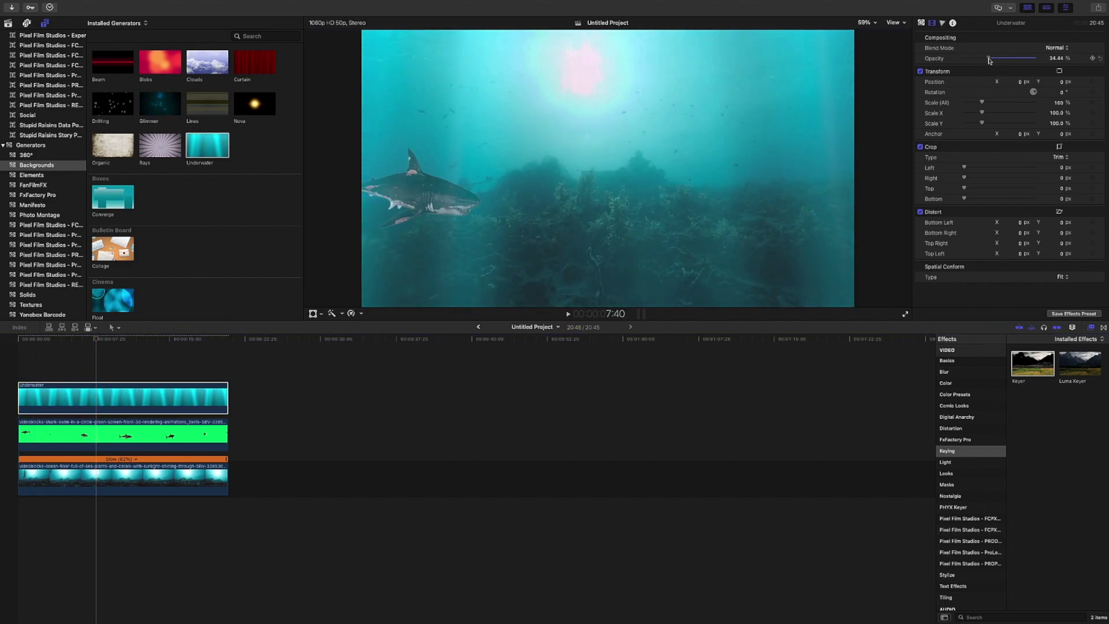
left_click_drag(988, 61, 975, 64)
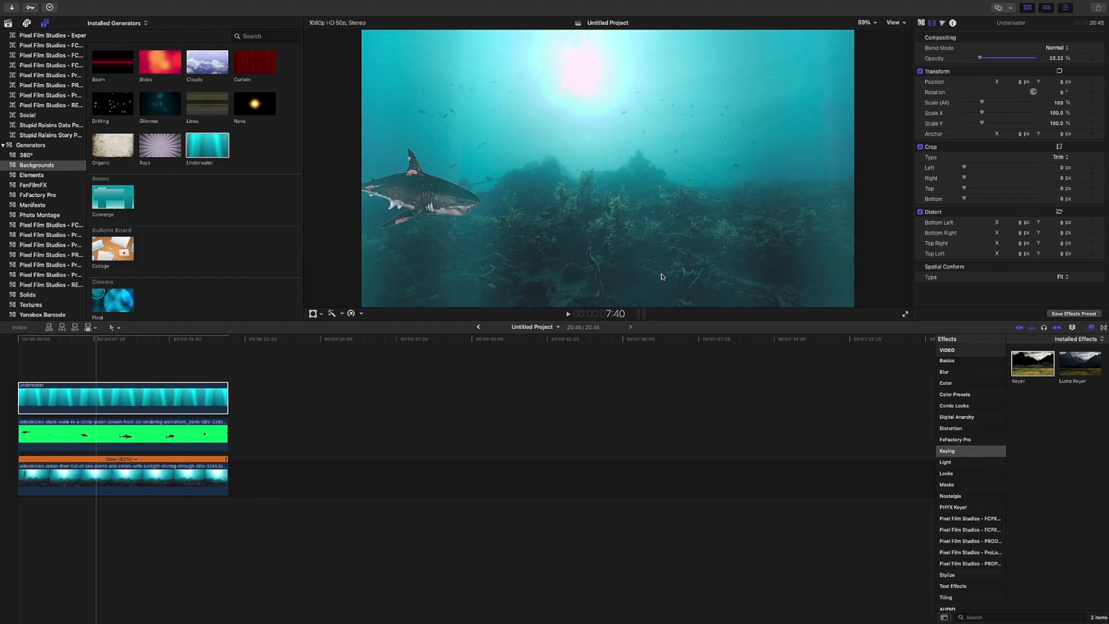
Check the reduced overlay further along the timeline and play the shark scene again from the start
left_click(164, 341)
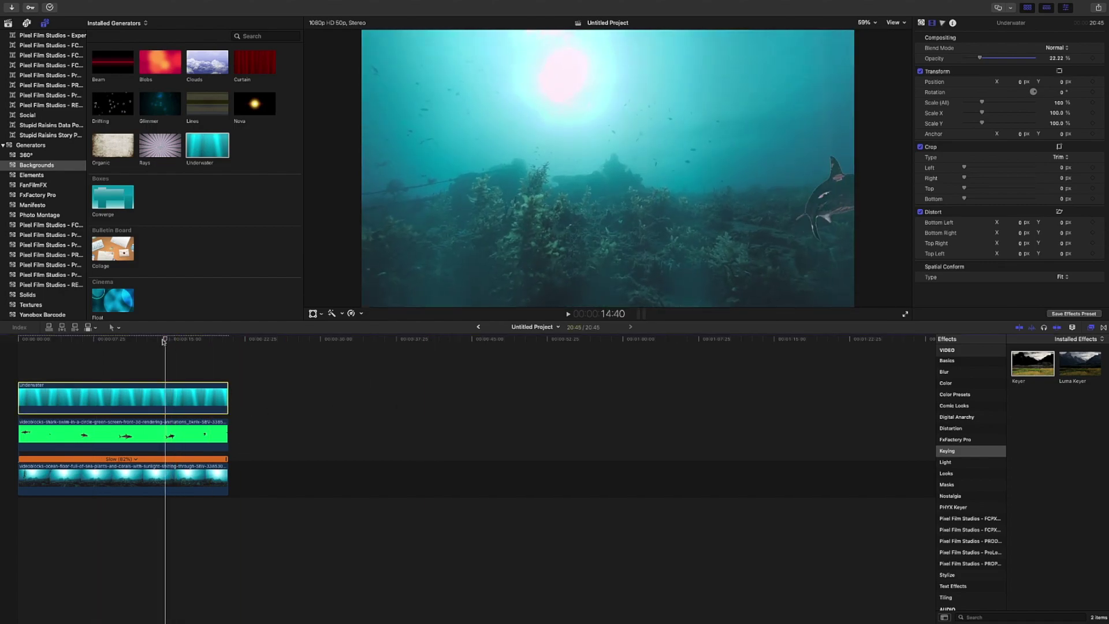
left_click(20, 361)
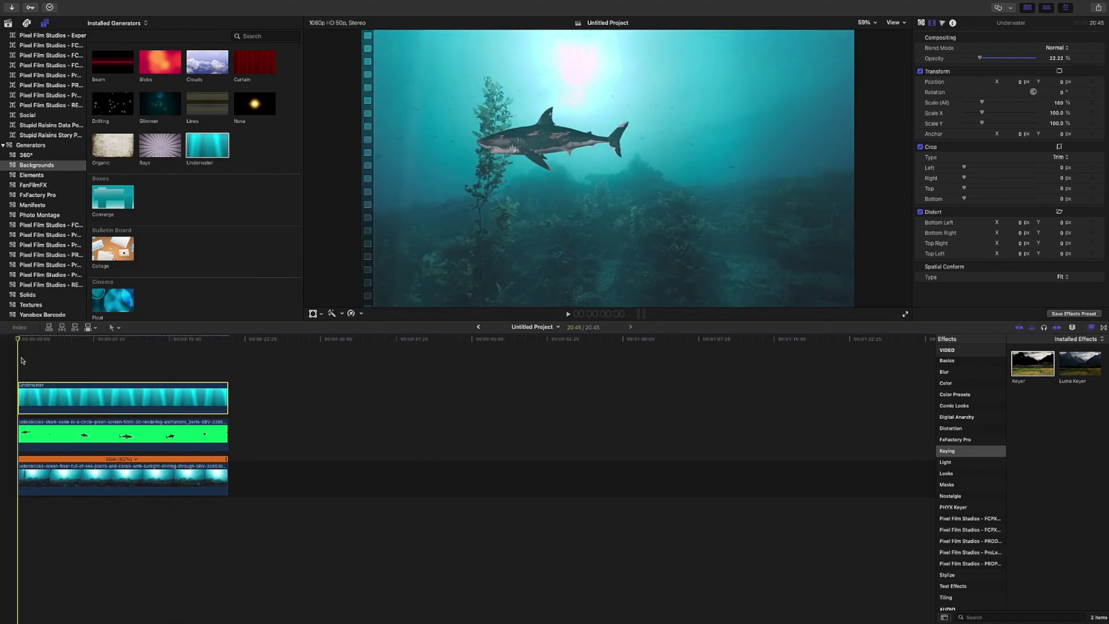
key("space")
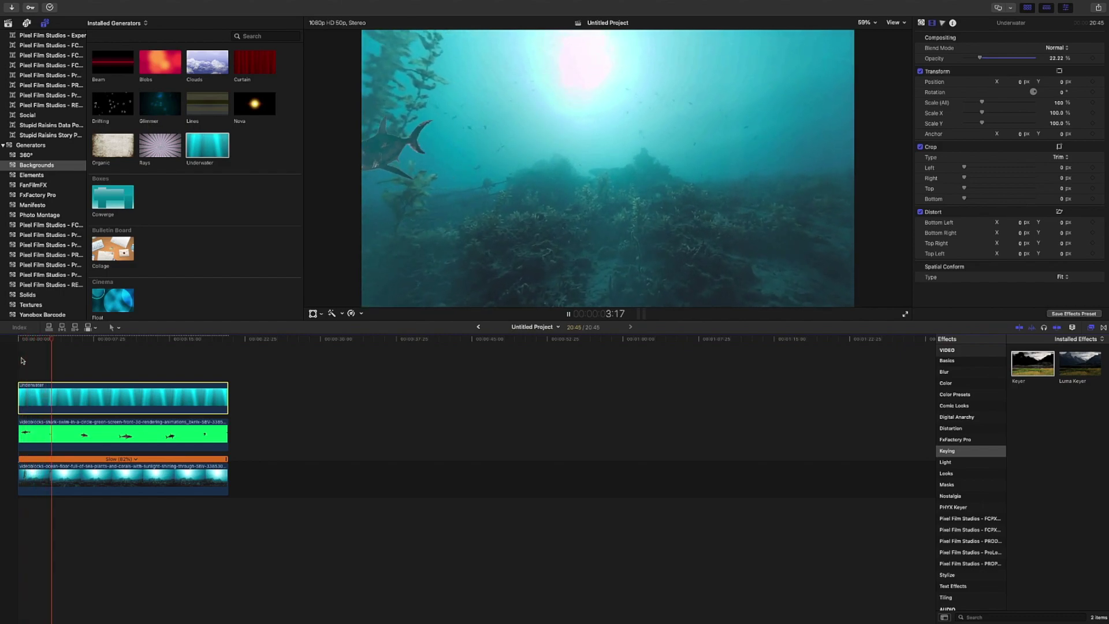
key("space")
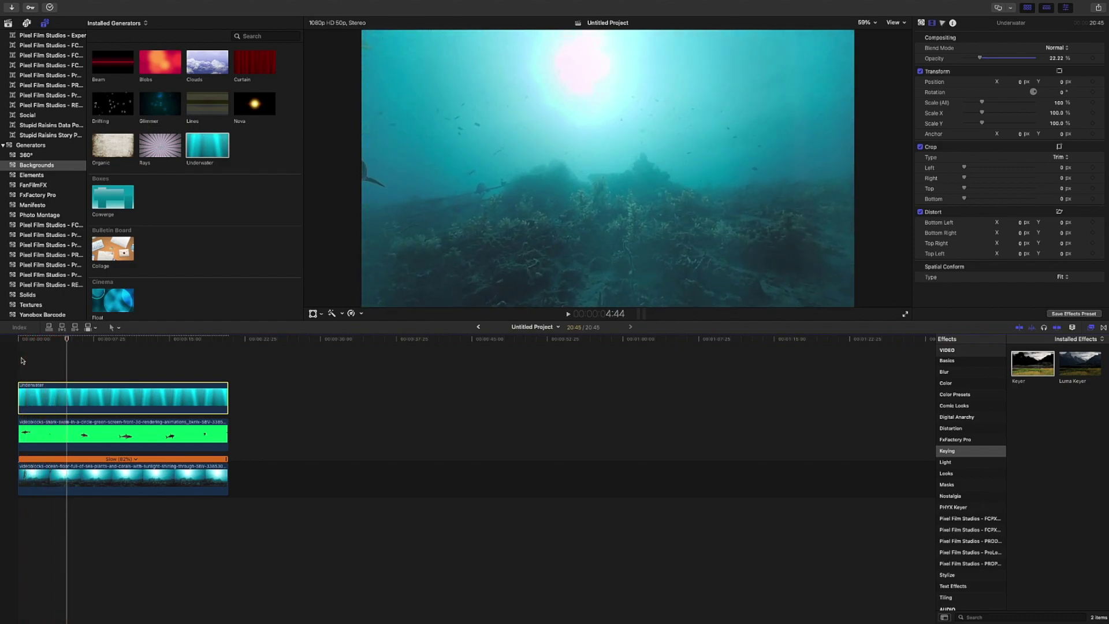
key("space")
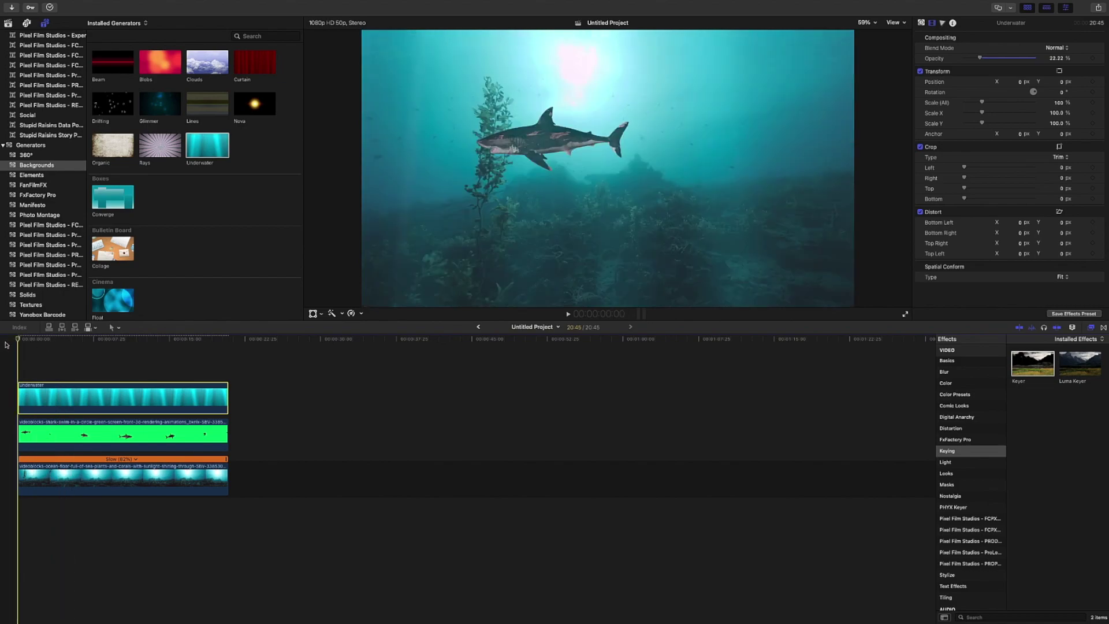
Play up to 4:30, cut all stacked clips there and delete the sections before the cut
key("Home")
key("space")
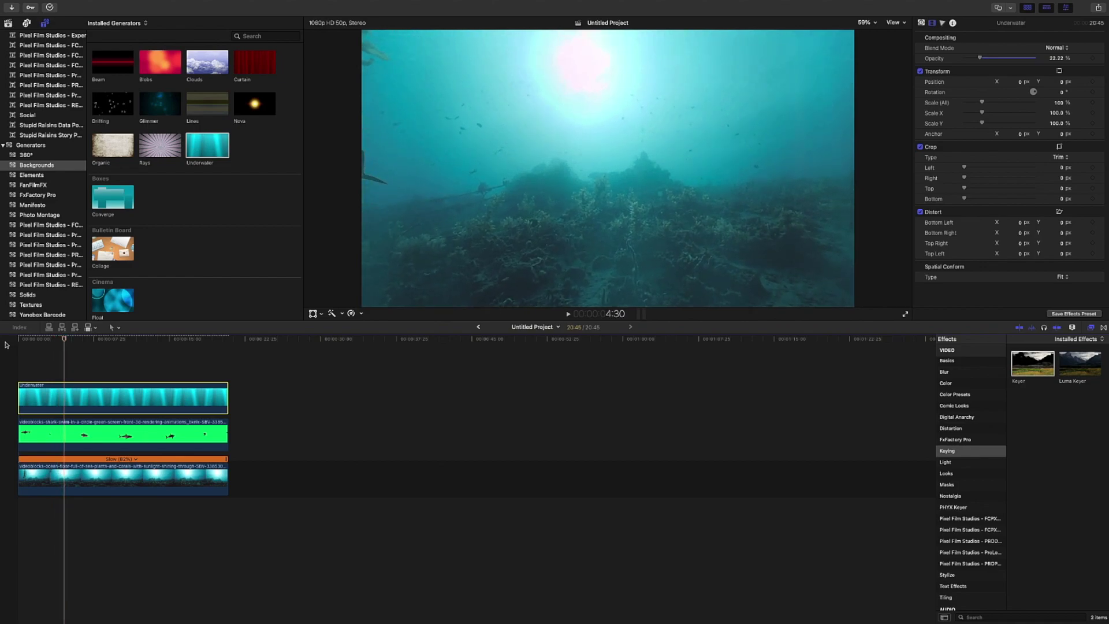
left_click(66, 399, "shift")
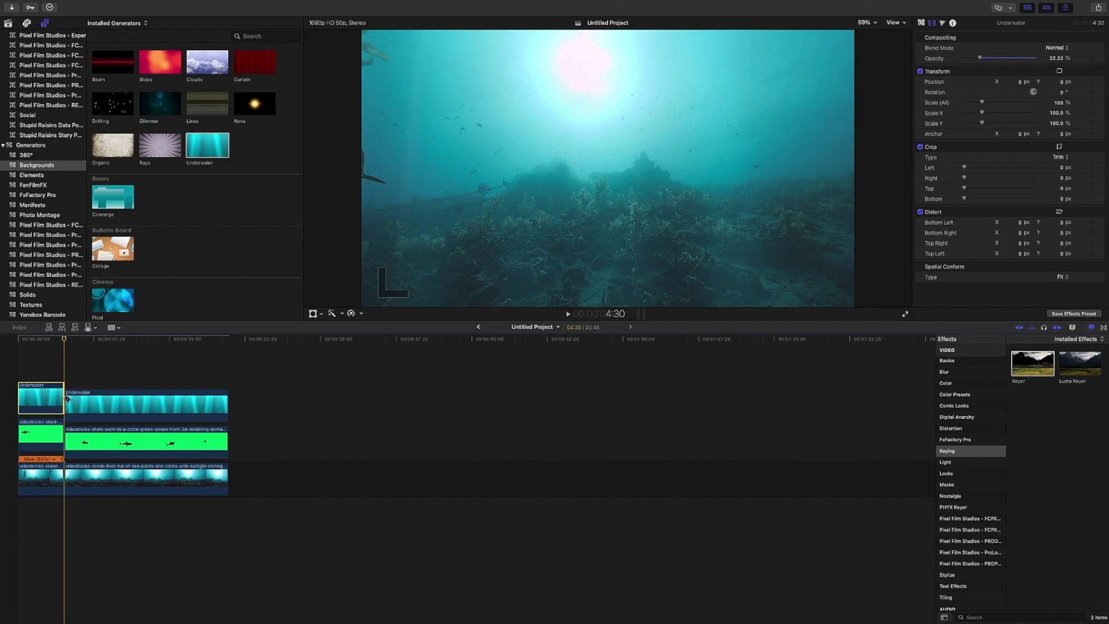
key("q")
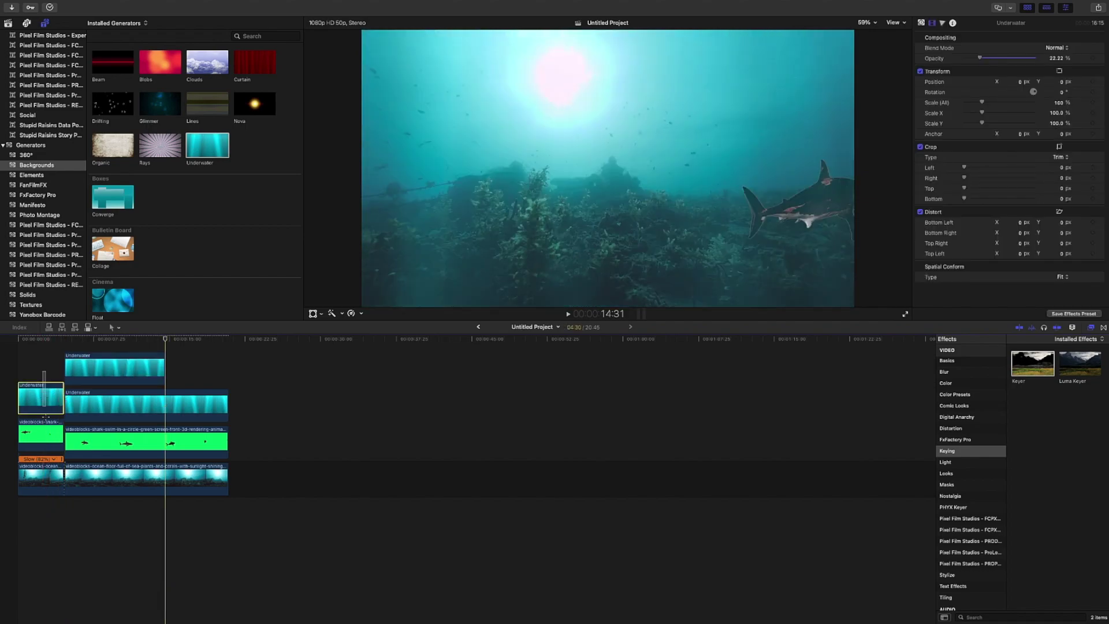
left_click_drag(46, 415, 46, 512)
key("Delete")
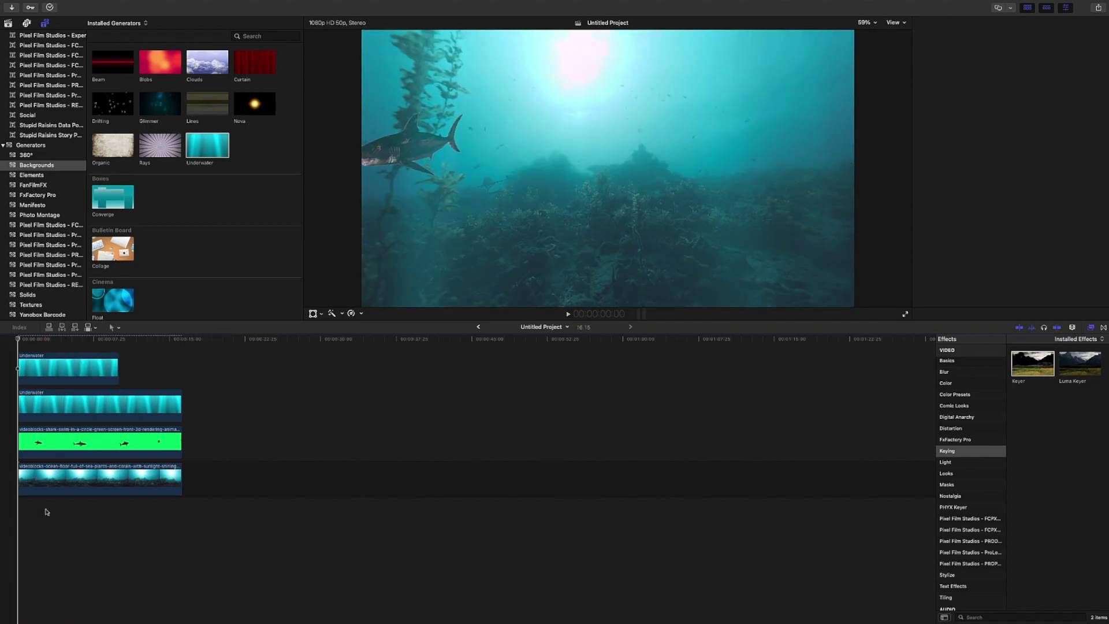
Delete the extra Underwater copy on top of the stack and play the shortened scene from the start
key("space")
left_click(32, 371)
key("Delete")
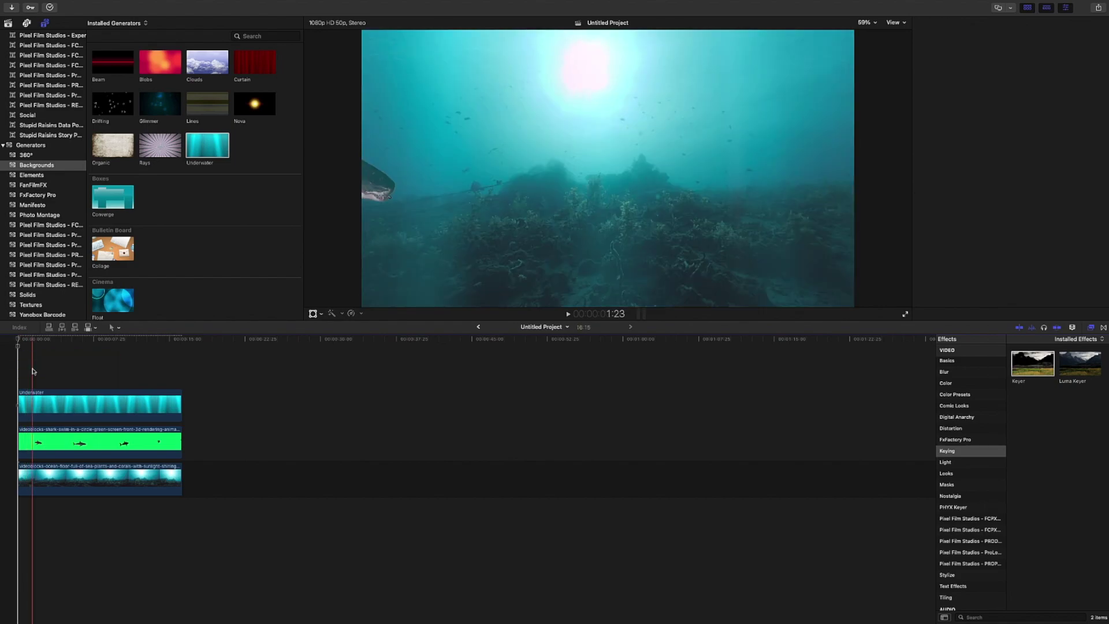
key("super+4")
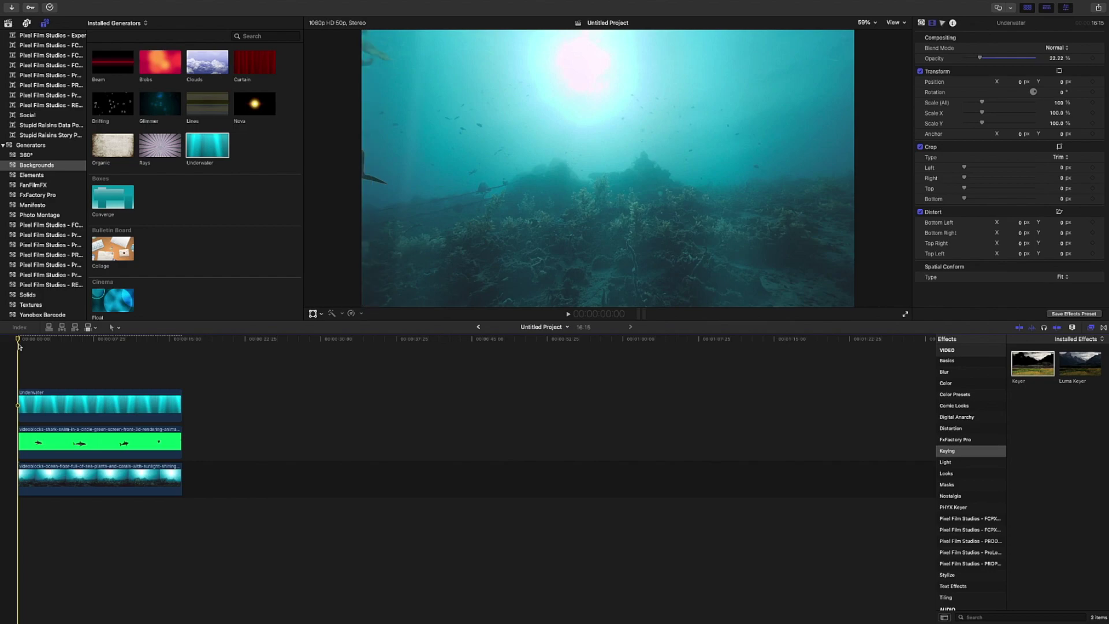
key("space")
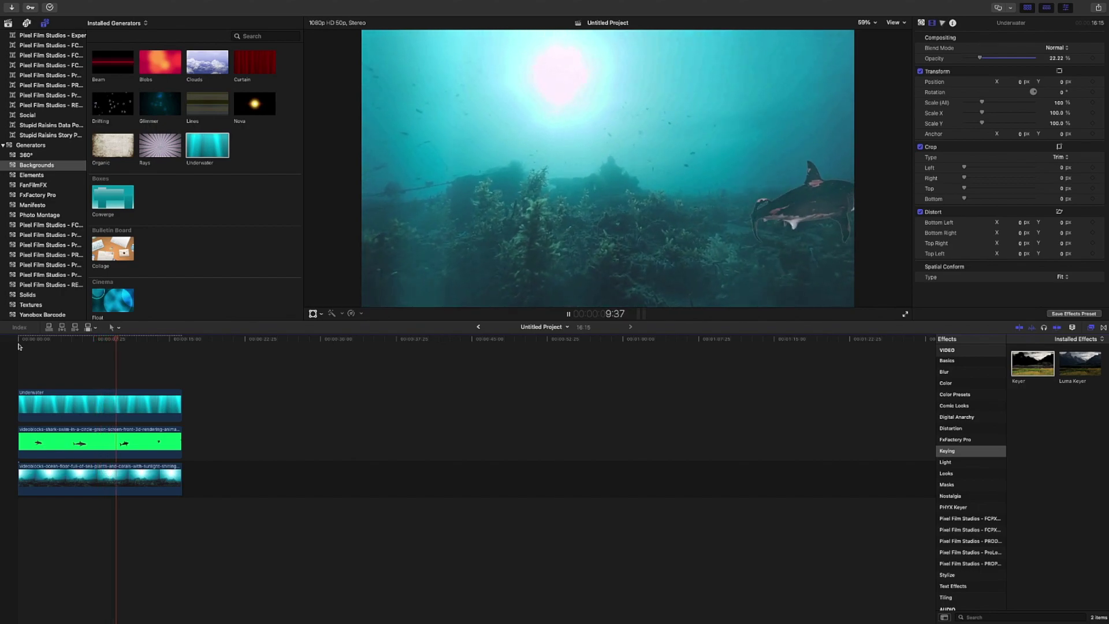
Add the epic-action cinematic-suspense music under the ocean-floor clip from the timeline start, preview it and trim it to about 21 seconds
left_click(145, 129)
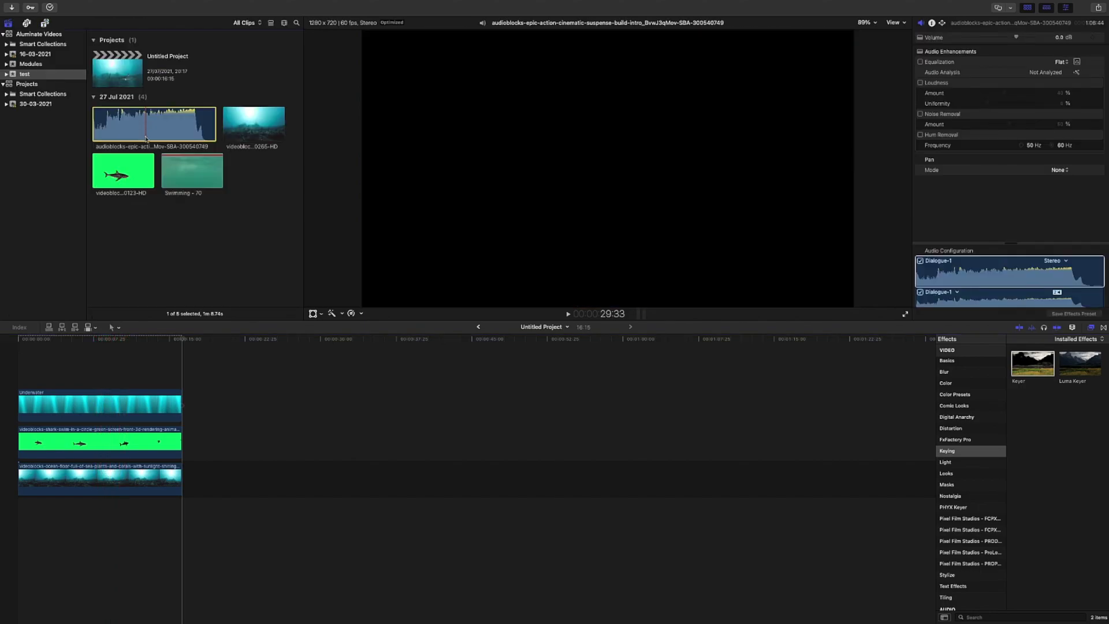
left_click_drag(146, 138, 9, 508)
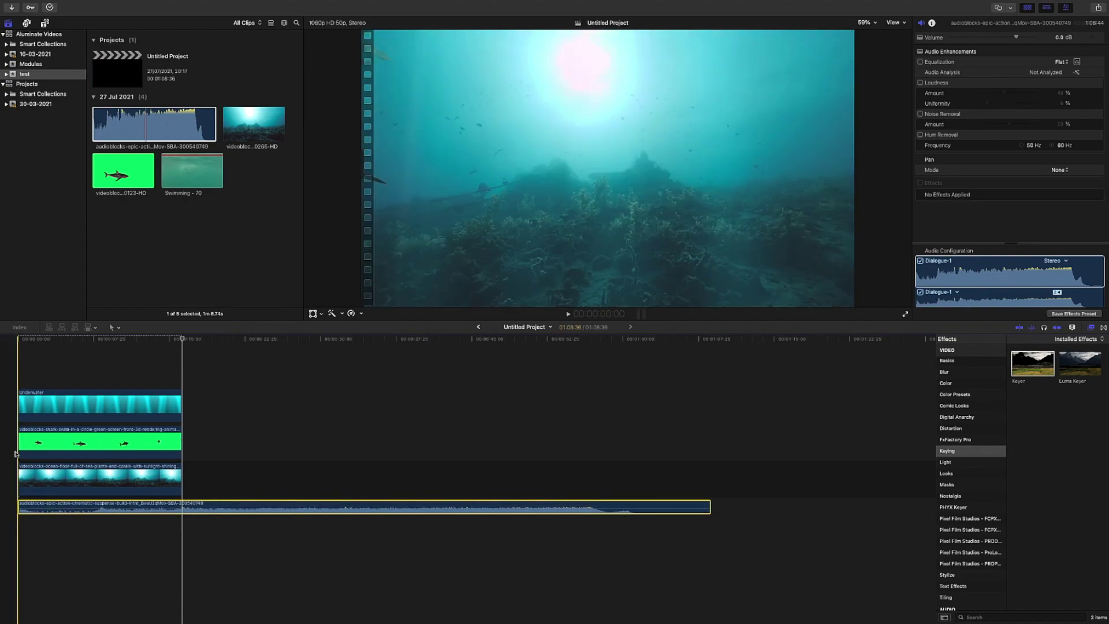
left_click(57, 340)
left_click_drag(57, 341, 14, 347)
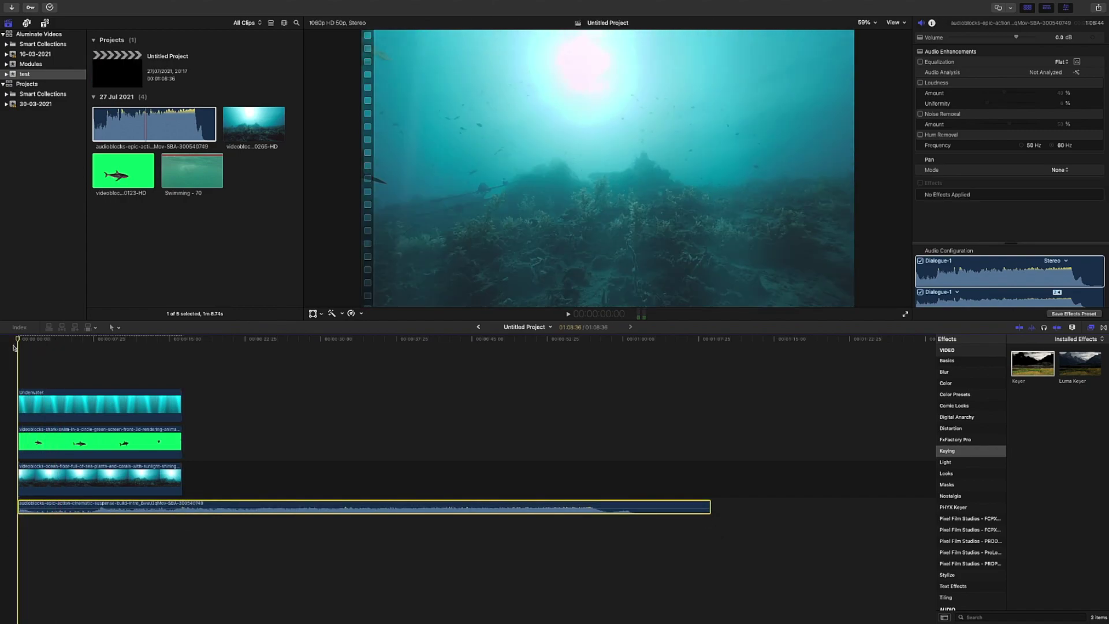
key("space")
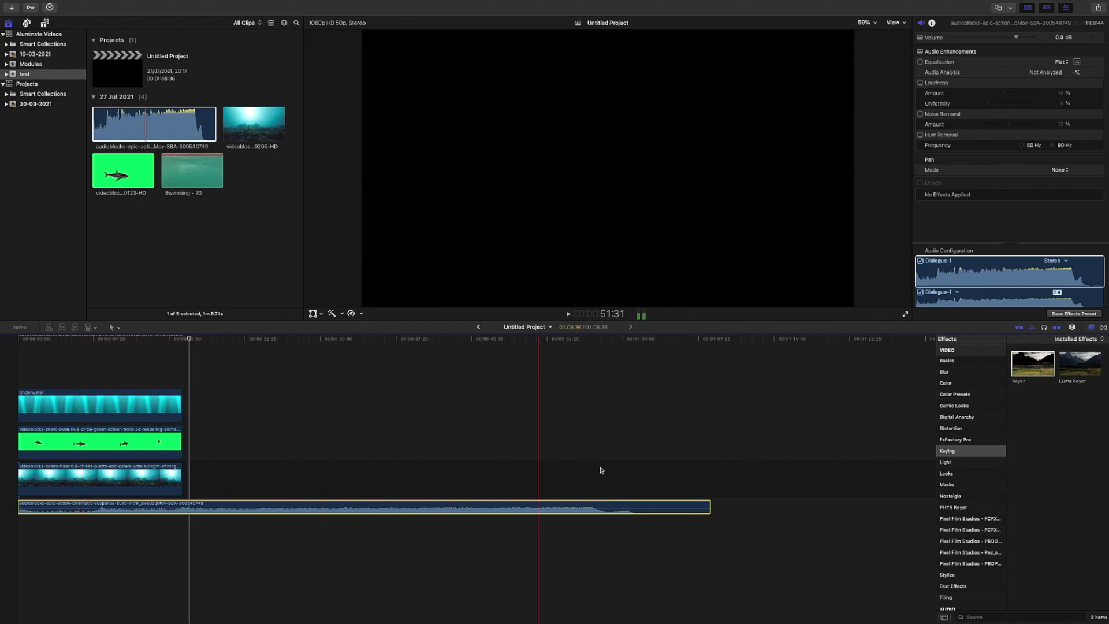
left_click_drag(708, 507, 228, 535)
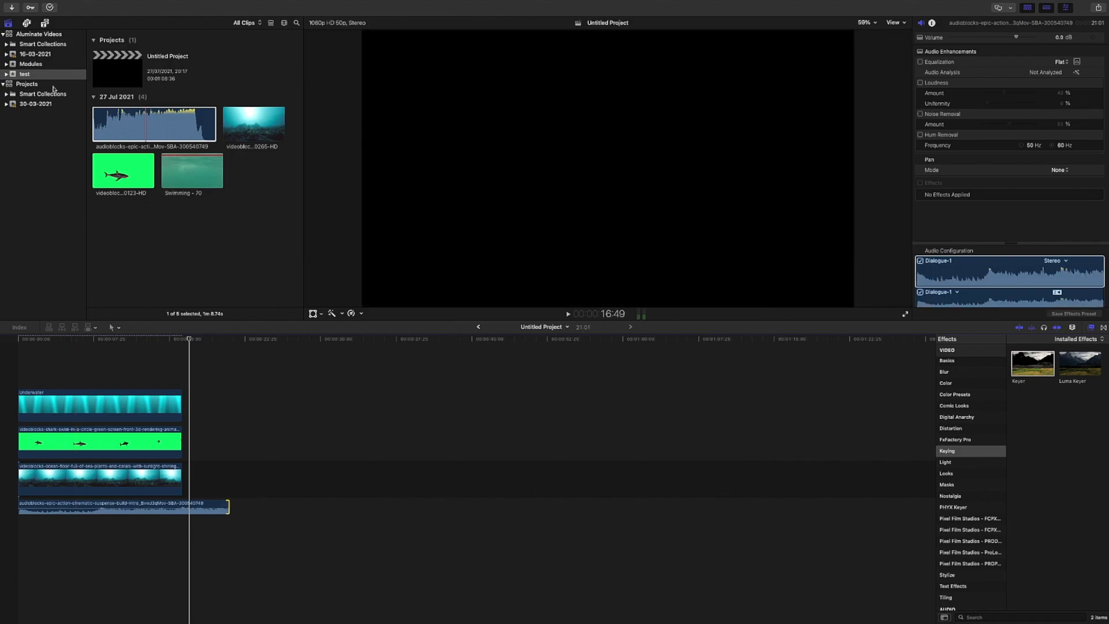
Browse the title and generator categories and open the 3D titles
left_click(45, 23)
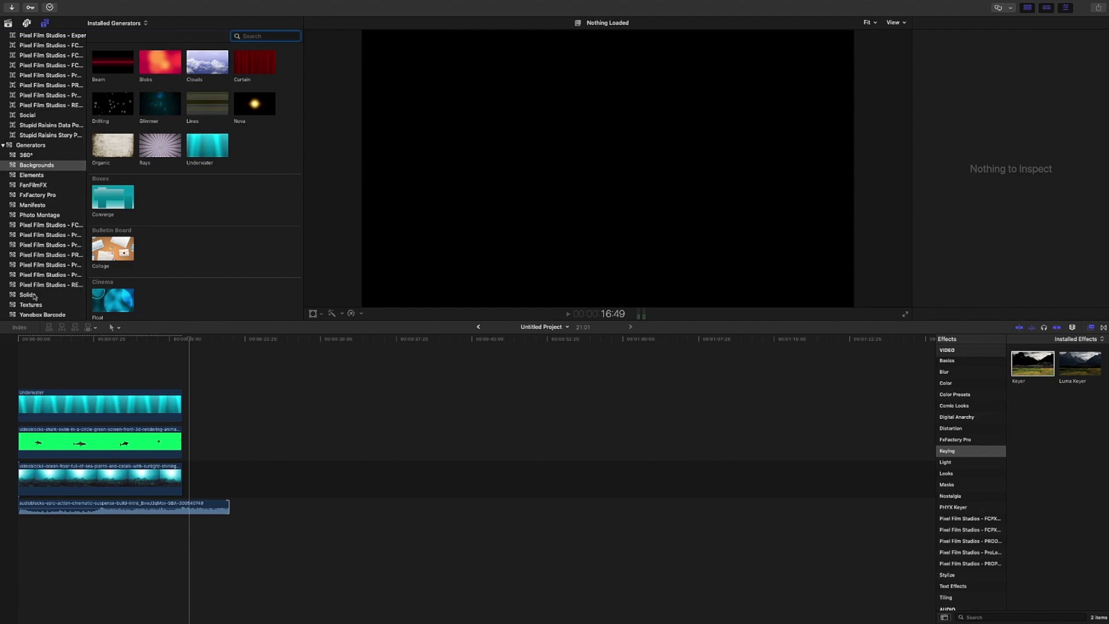
scroll(34, 296, "up", 5)
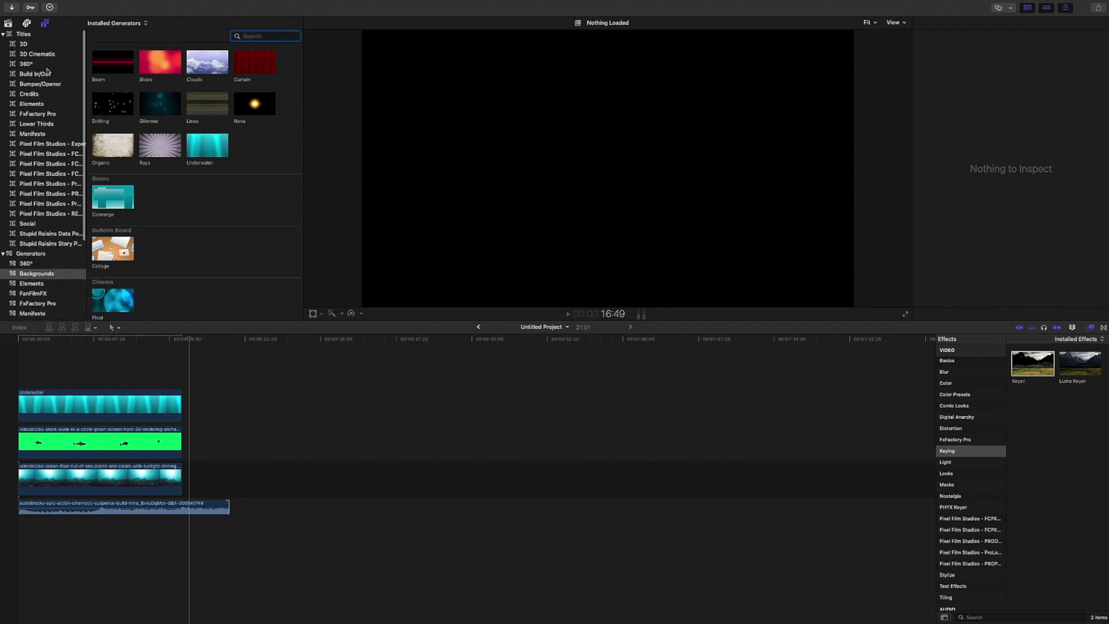
scroll(33, 265, "down", 2)
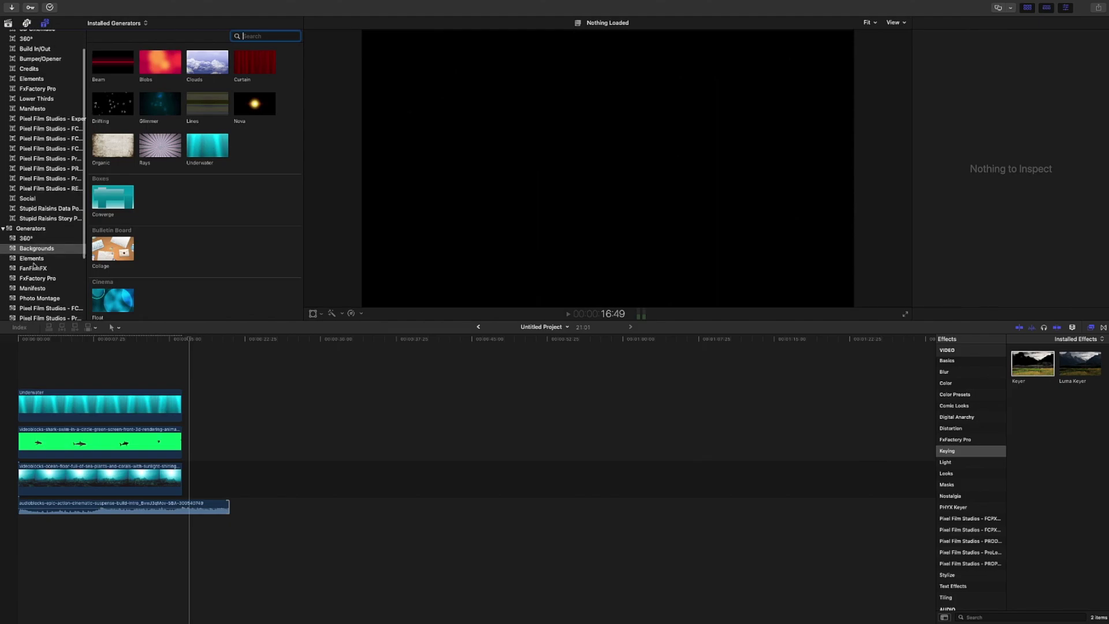
scroll(23, 173, "up", 2)
left_click(28, 48)
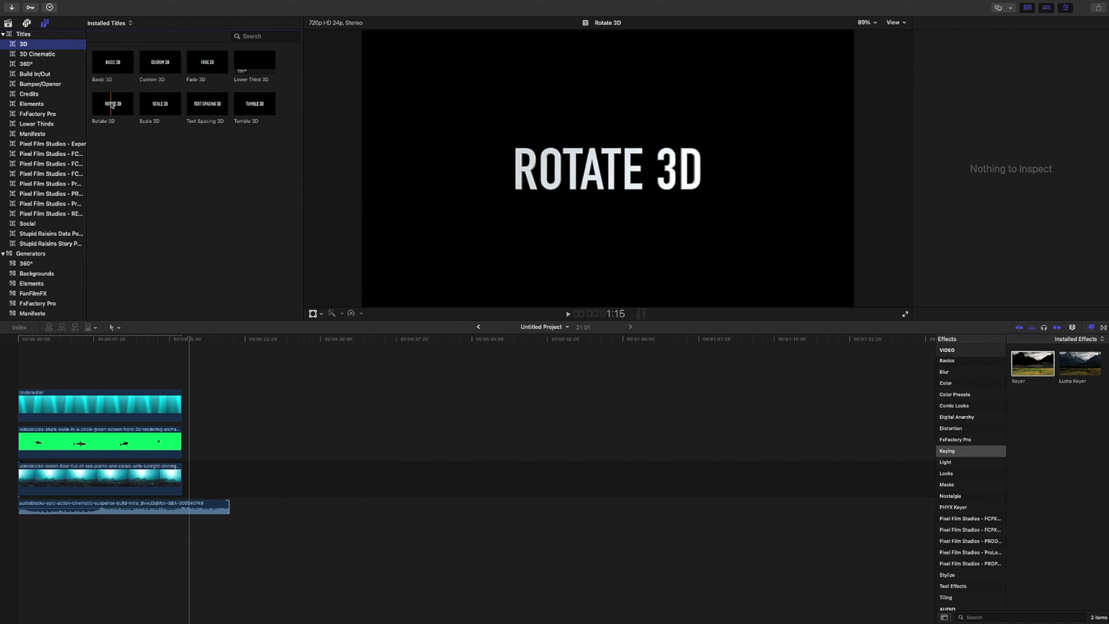
Place the Rotate 3D title directly after the ocean-floor clip and preview it
left_click(112, 106)
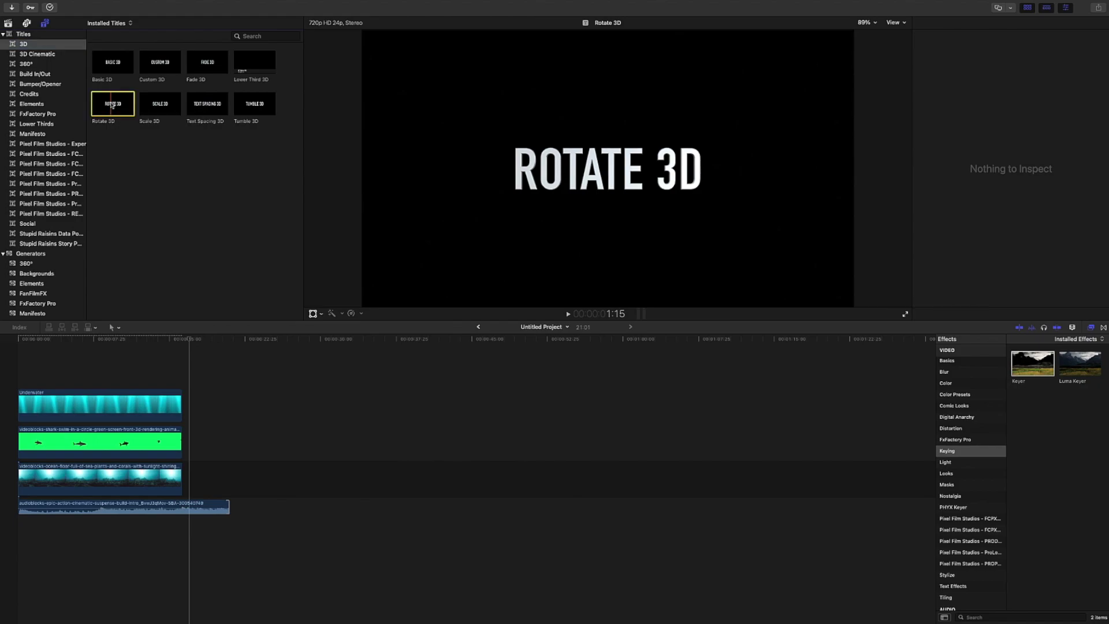
left_click_drag(112, 106, 119, 123)
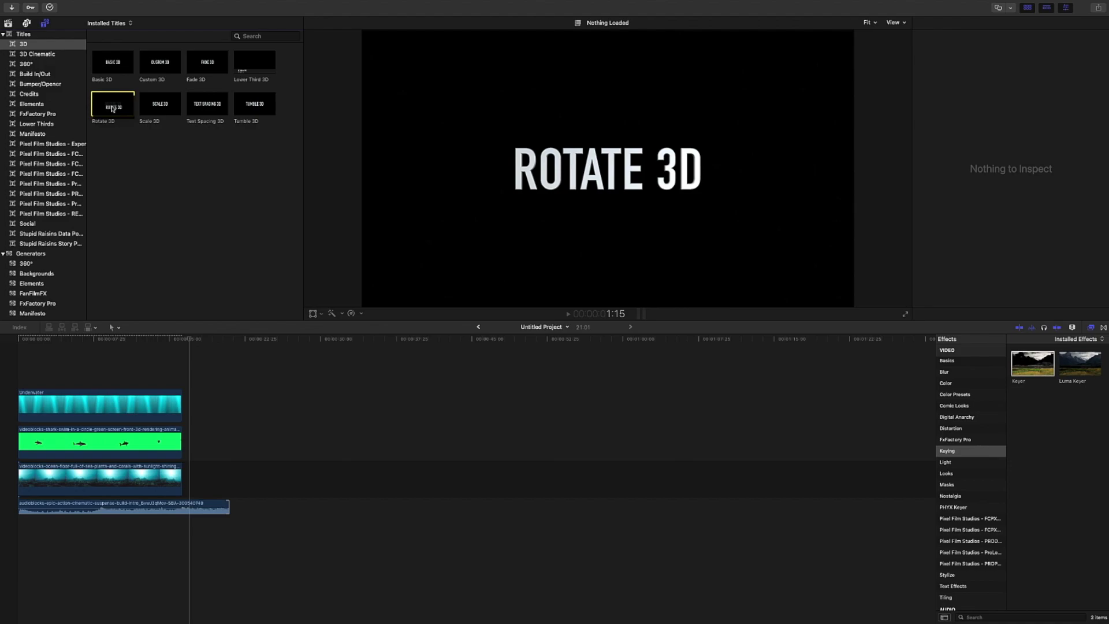
left_click_drag(113, 108, 202, 470)
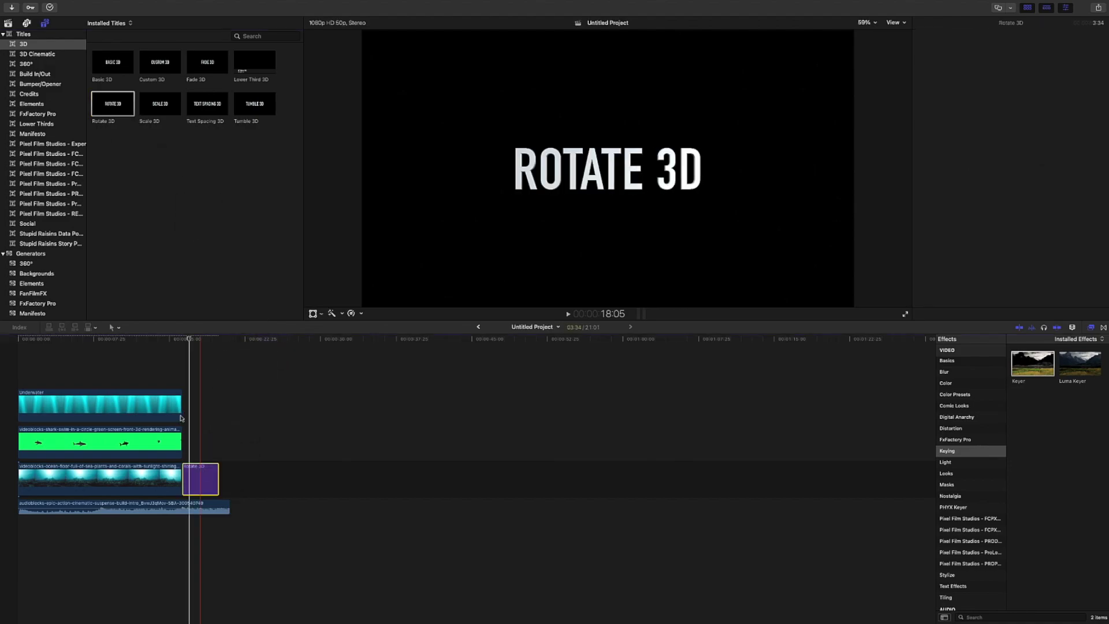
key("space")
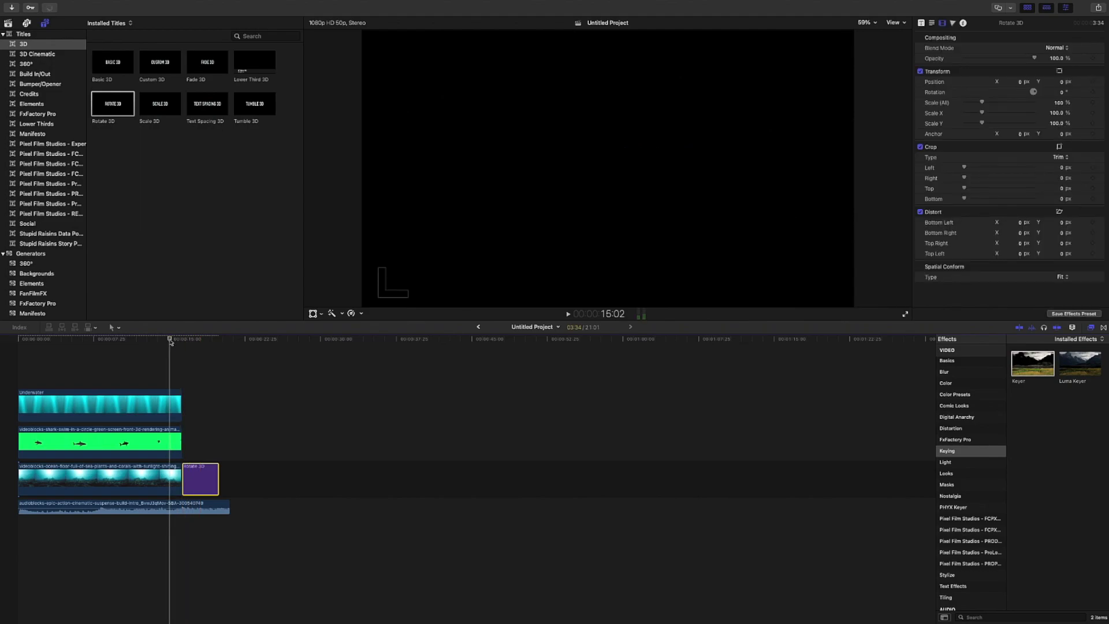
Replace the title after the ocean-floor clip with the Scale 3D title and select it on the timeline
left_click(162, 108)
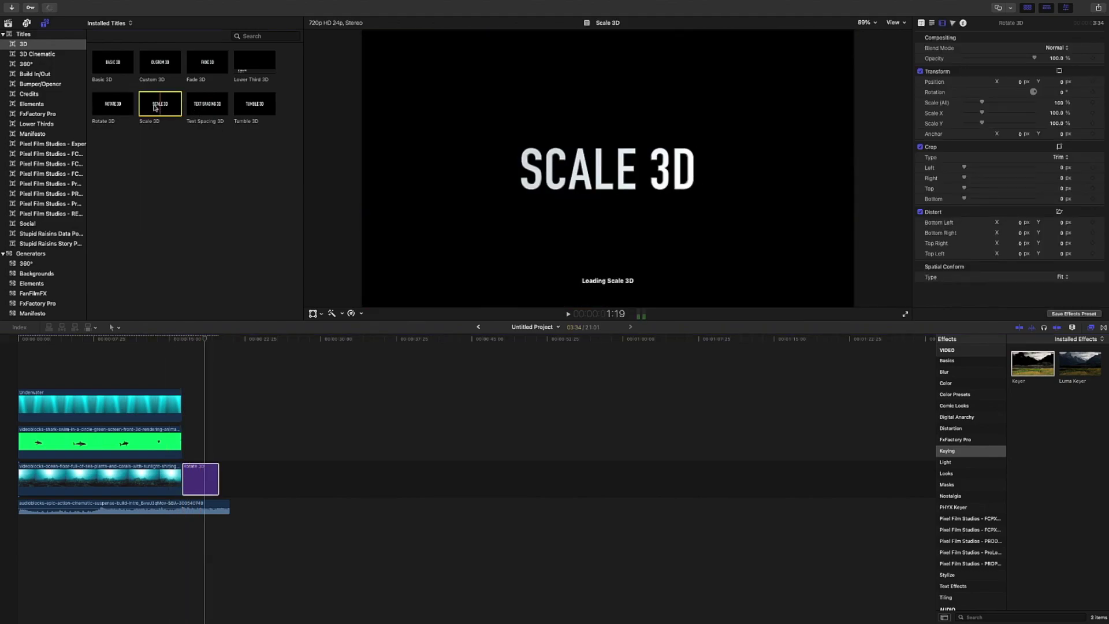
left_click_drag(155, 105, 199, 474)
left_click(217, 477)
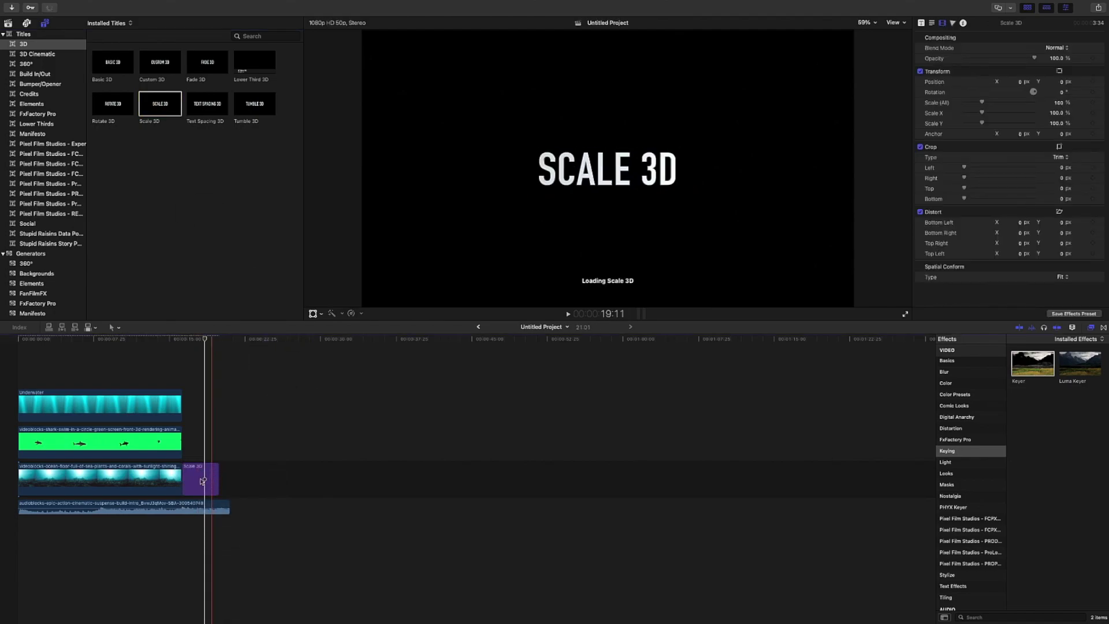
left_click(198, 474)
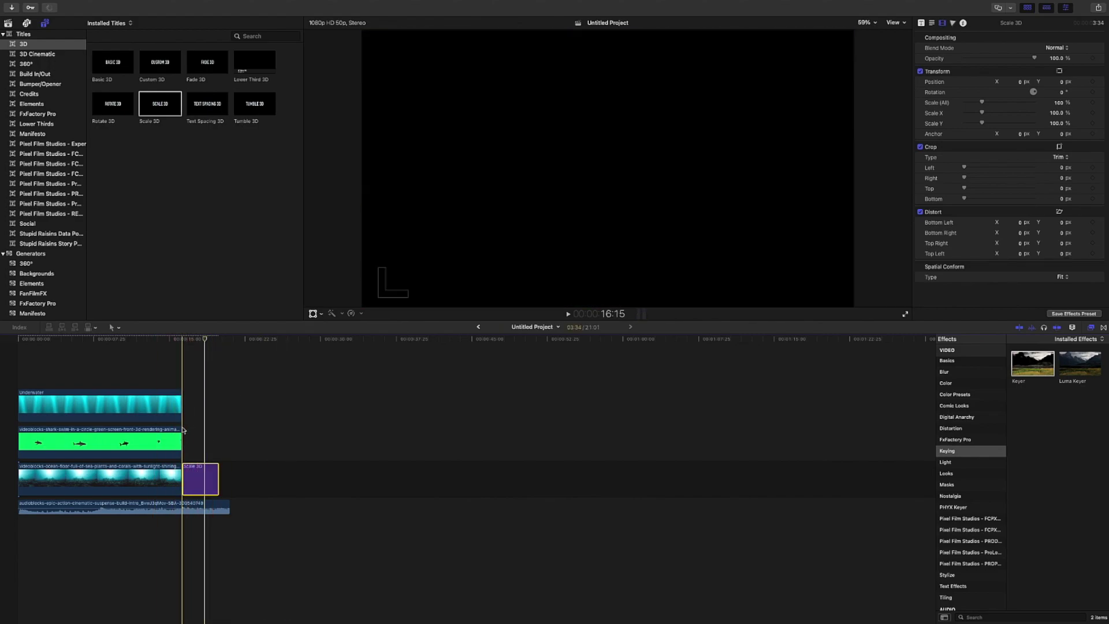
Preview the Scale 3D title, extend its end to match the end of the music clip, and play it again
key("space")
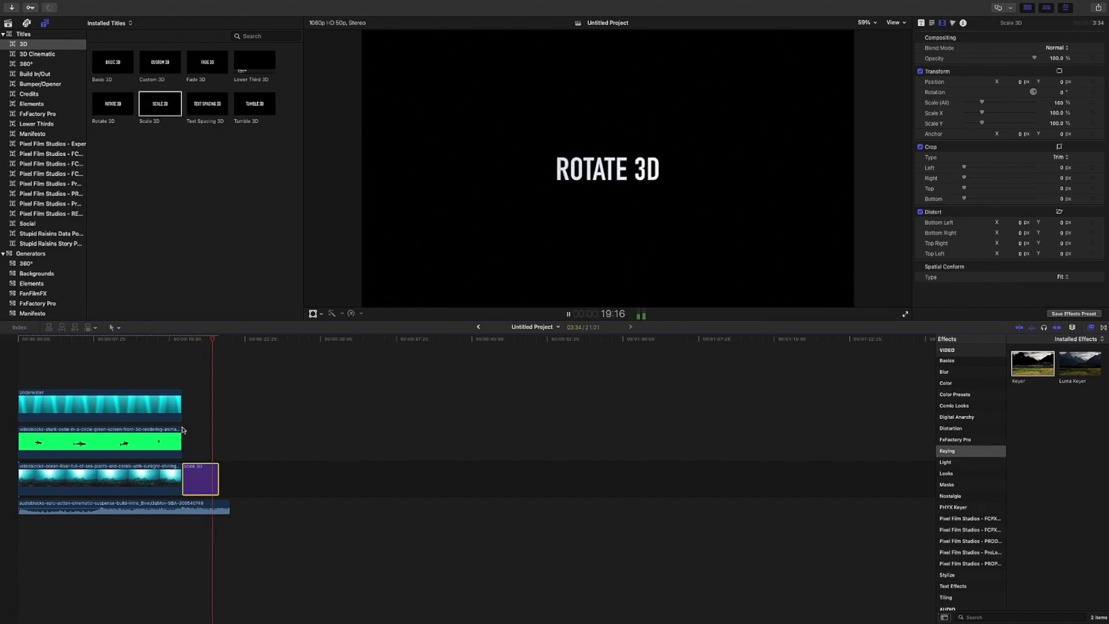
key("space")
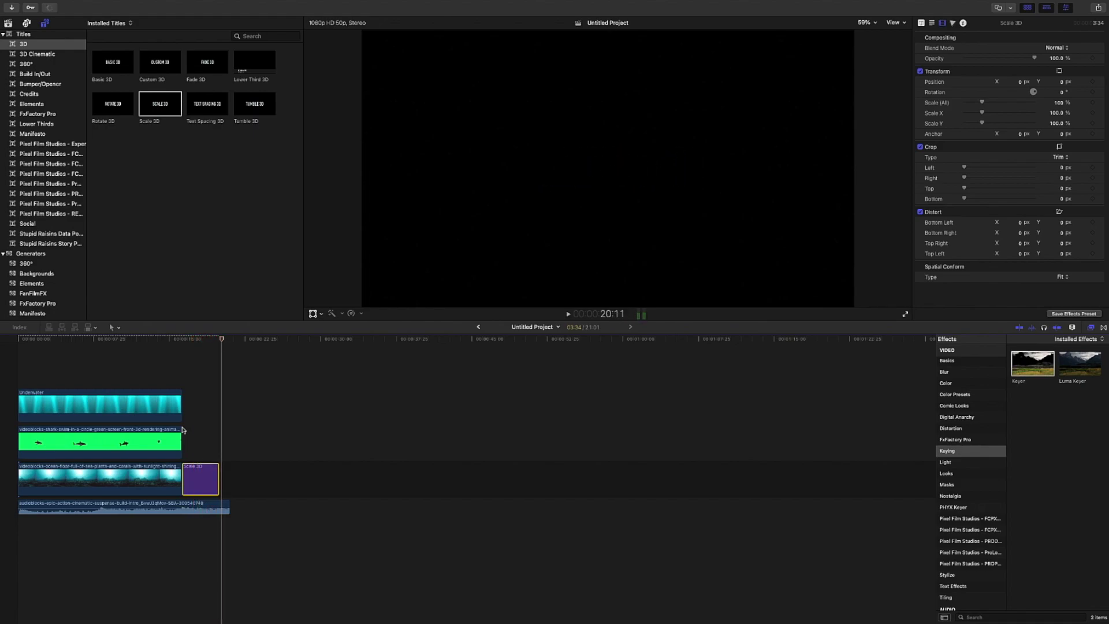
left_click_drag(216, 479, 230, 479)
key("space")
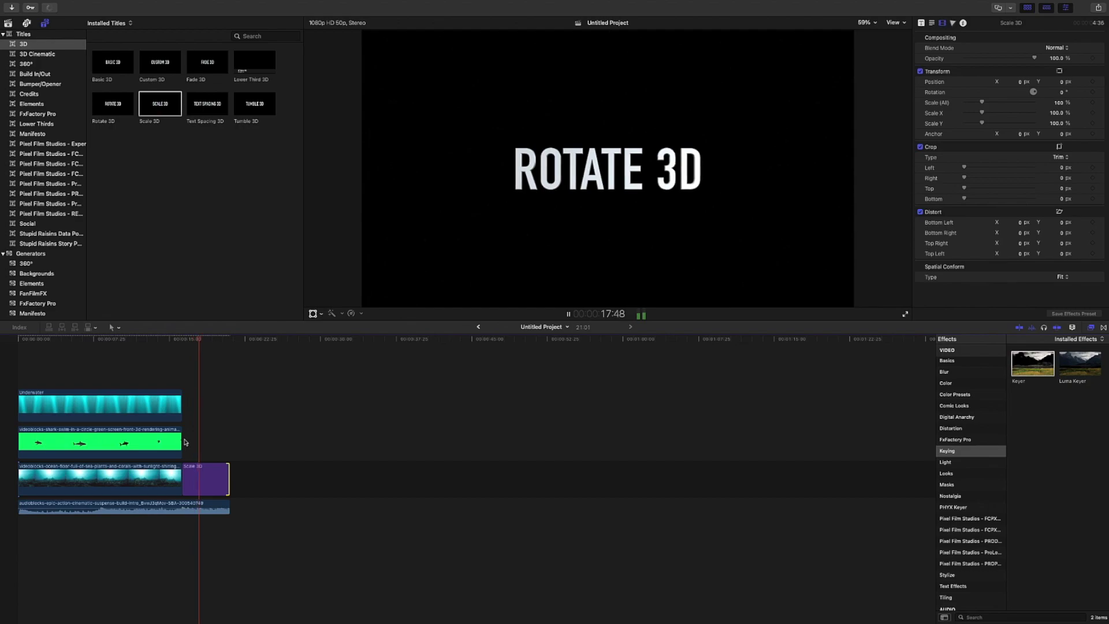
key("space")
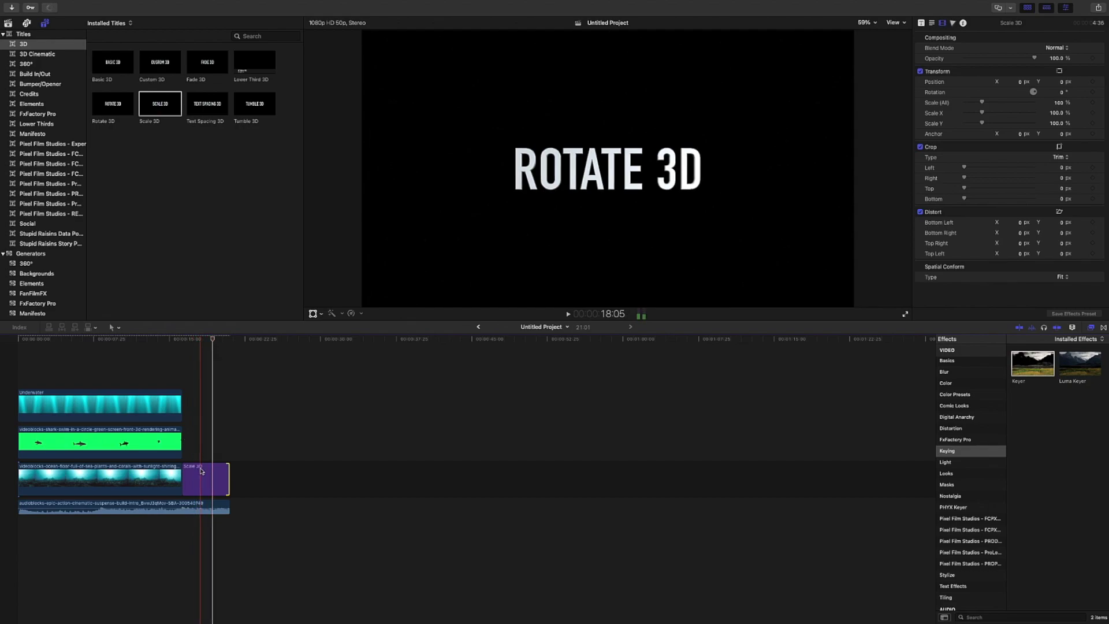
Replace the Scale 3D title's text with "JAWS X" and preview the transition from the shark footage through the title
left_click(206, 341)
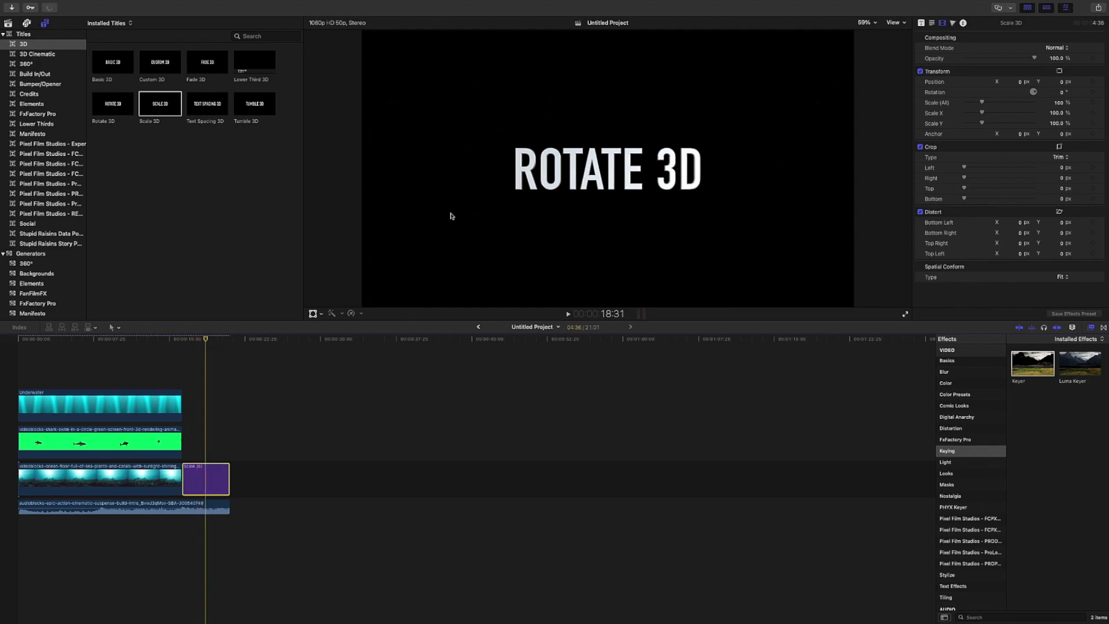
double_click(549, 176)
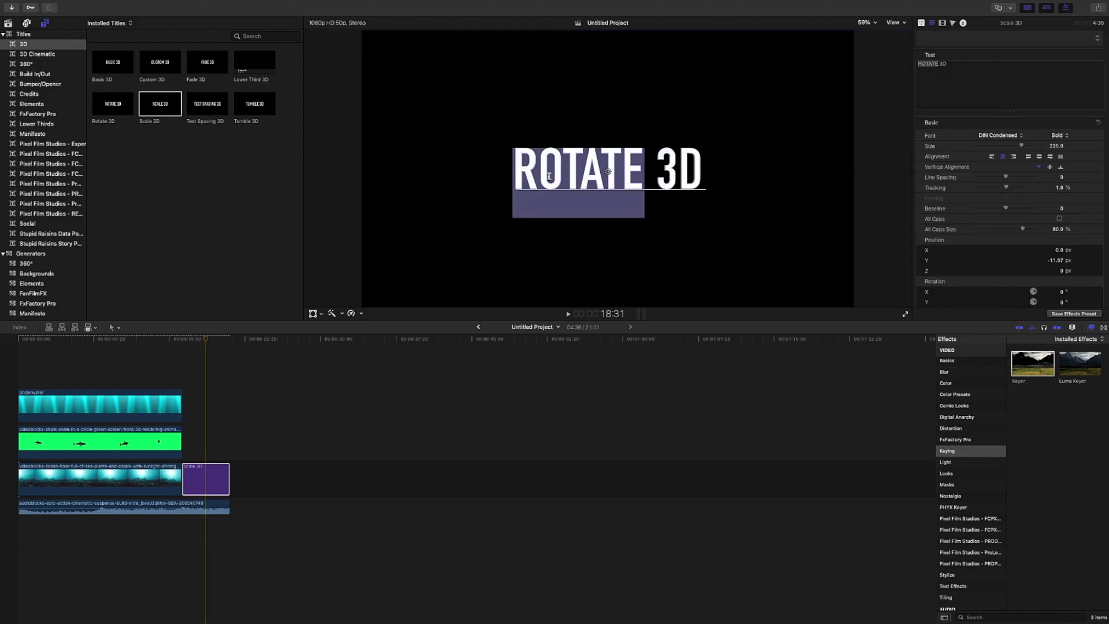
key("super+a")
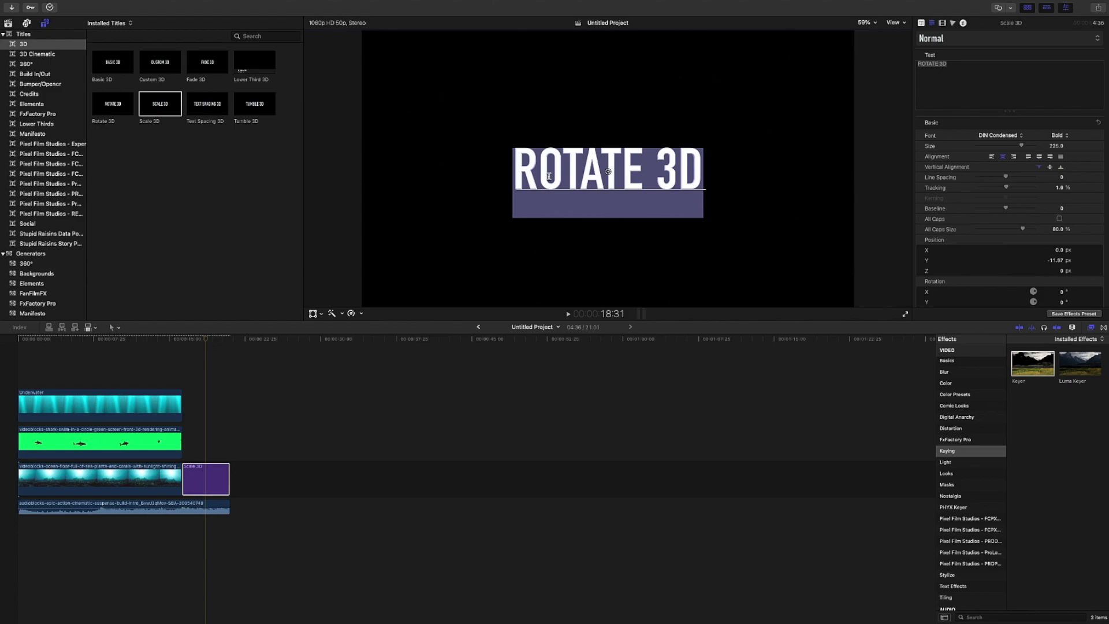
type("JAWS")
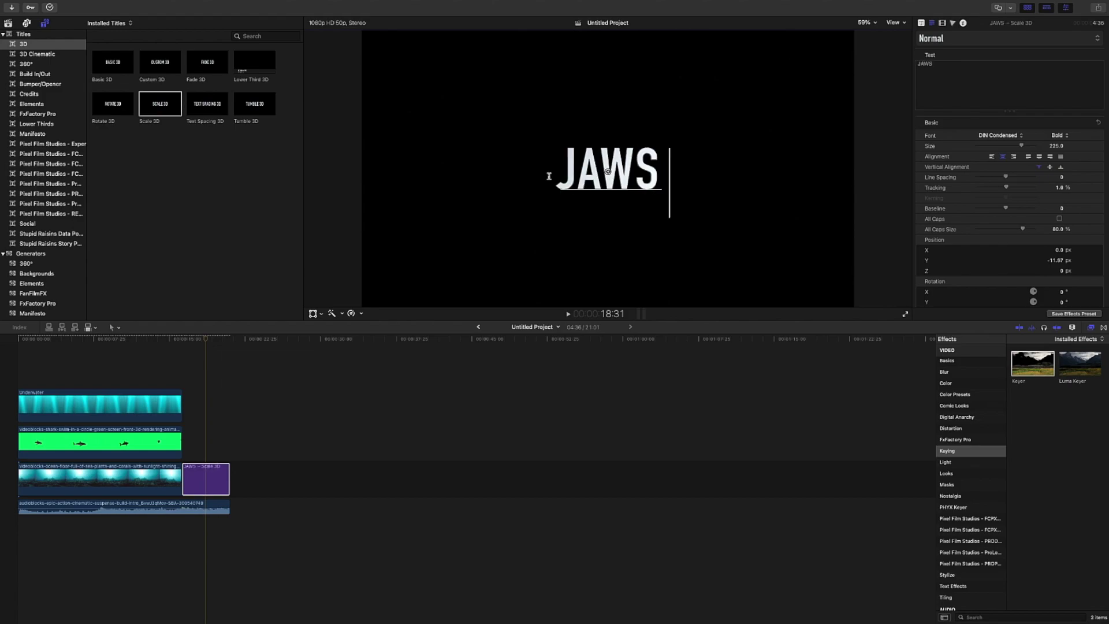
type(" X")
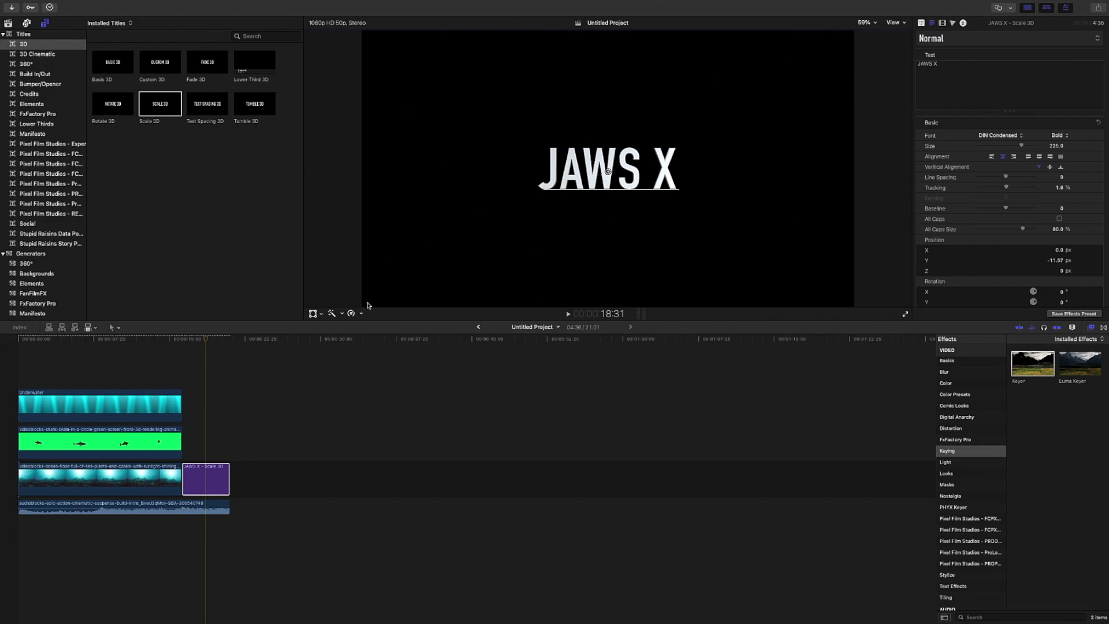
left_click(171, 338)
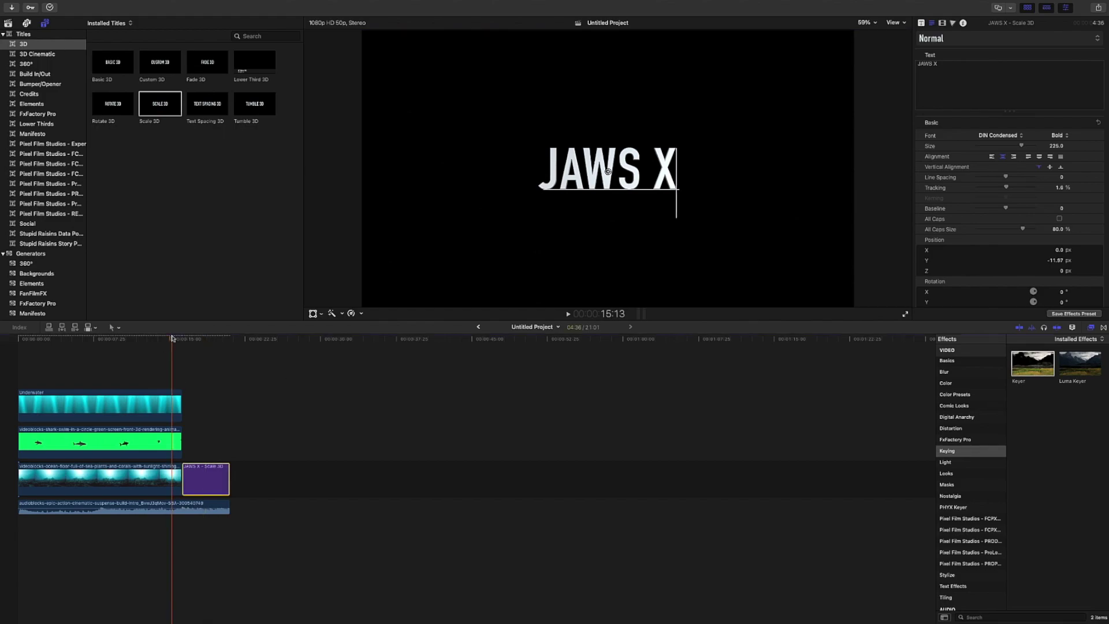
key("space")
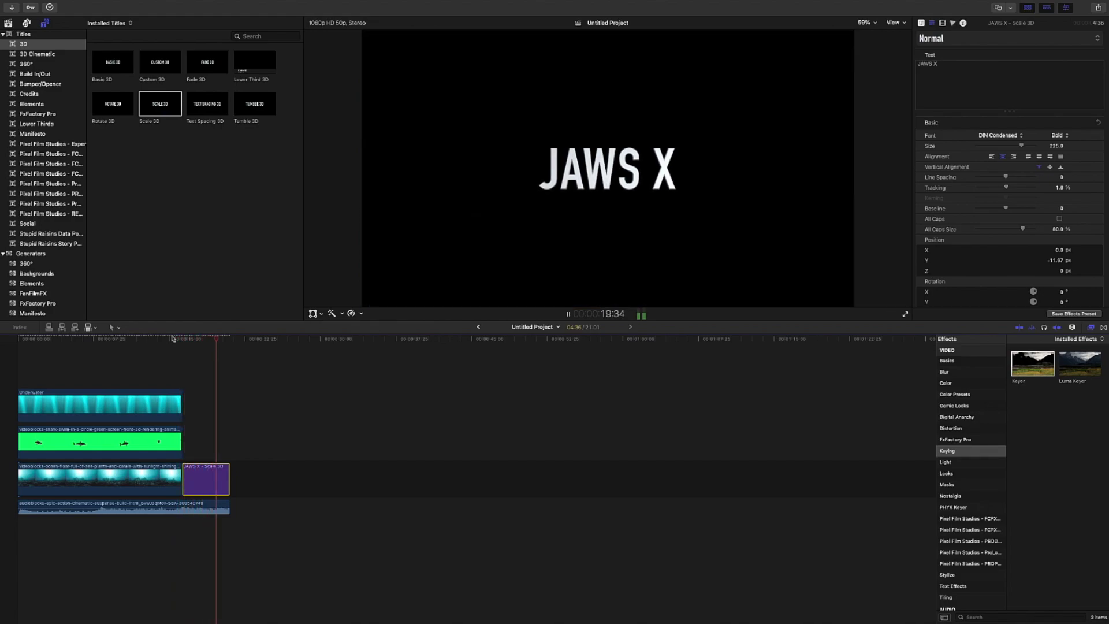
key("space")
key("space")
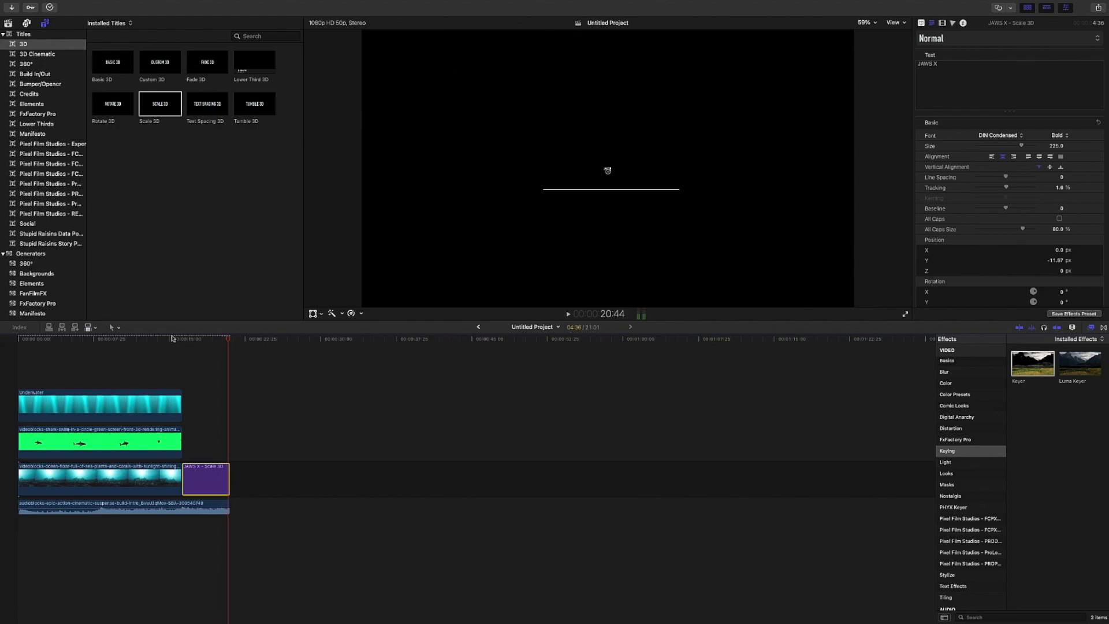
Keyframe the music clip's volume to fade out from the middle of the title to the end, and play from the start
left_click(215, 505)
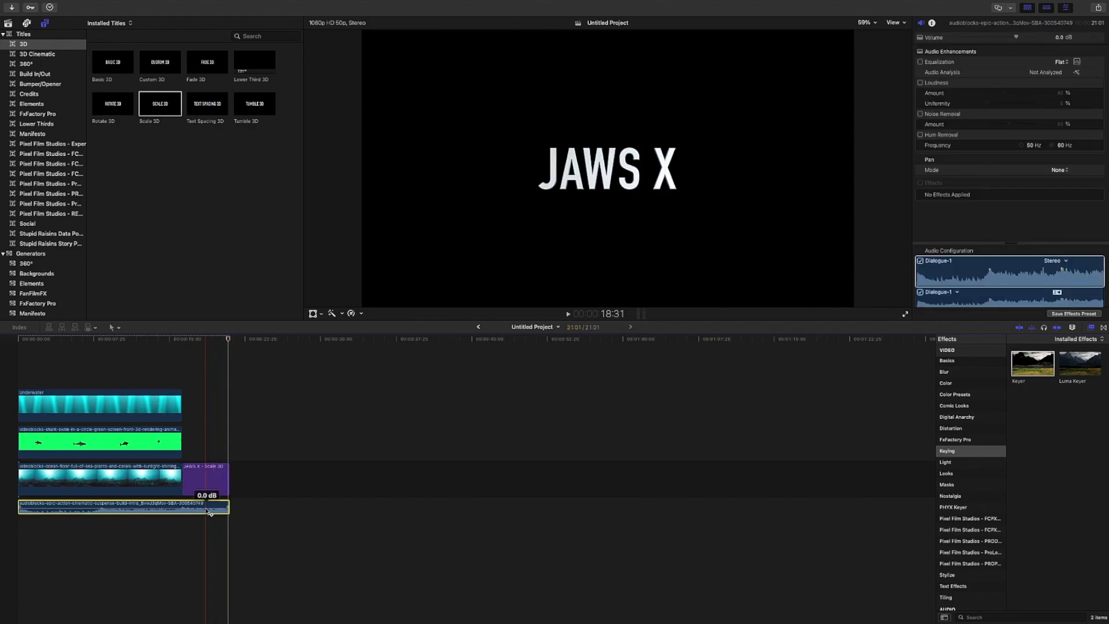
left_click(206, 509, "alt")
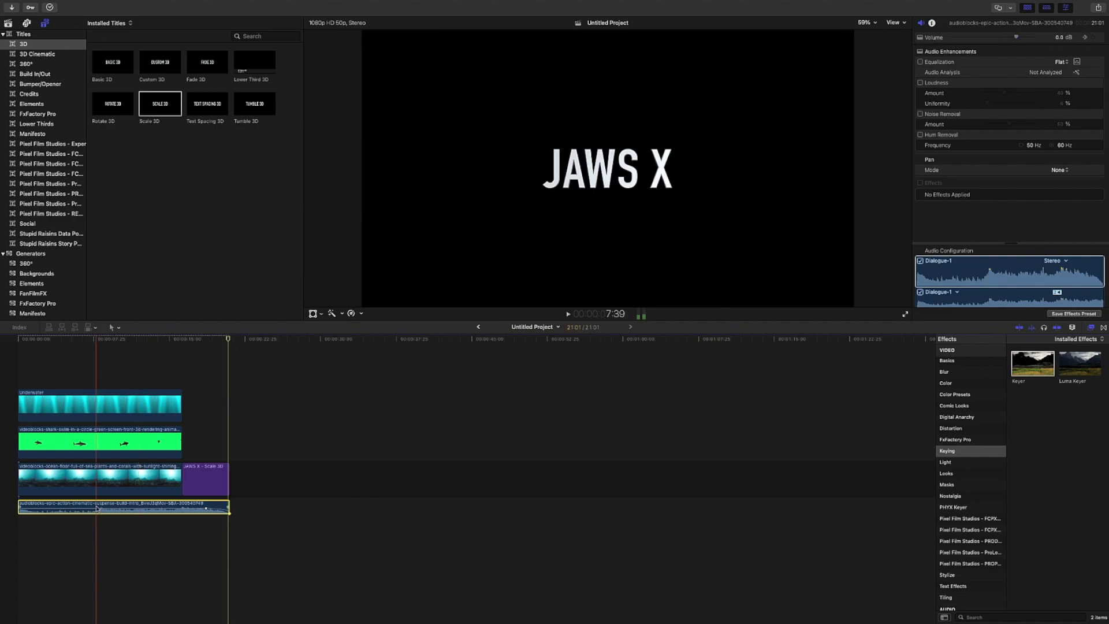
key("Home")
key("space")
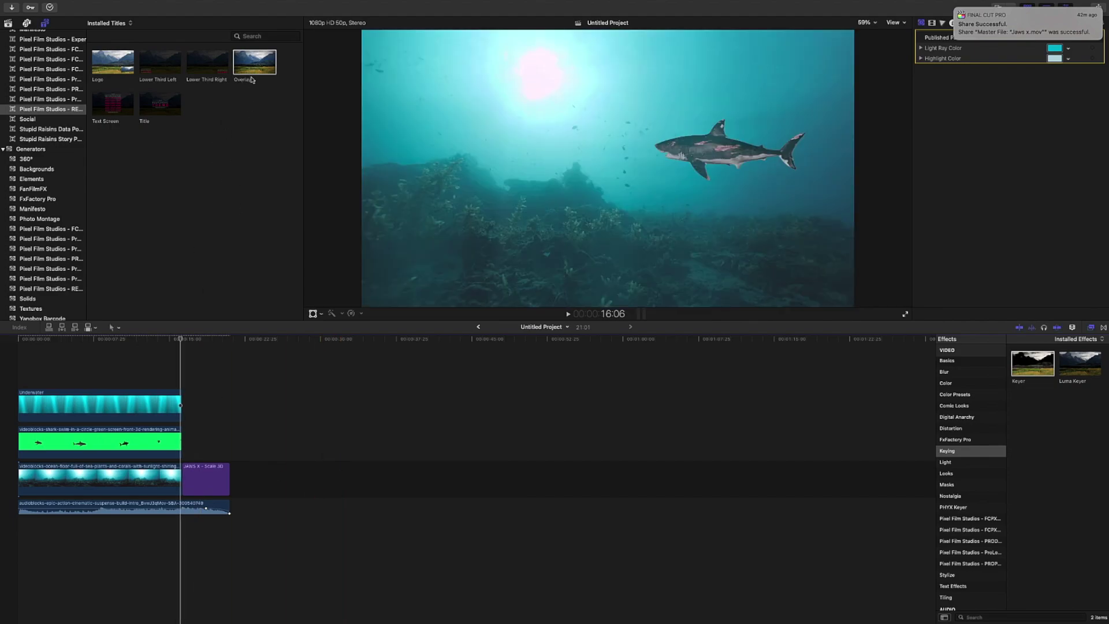
Add the Pixel Film Studios Overlay title above all clips from the timeline start, extend it to the project's end, and preview the result
left_click_drag(253, 71, 120, 382)
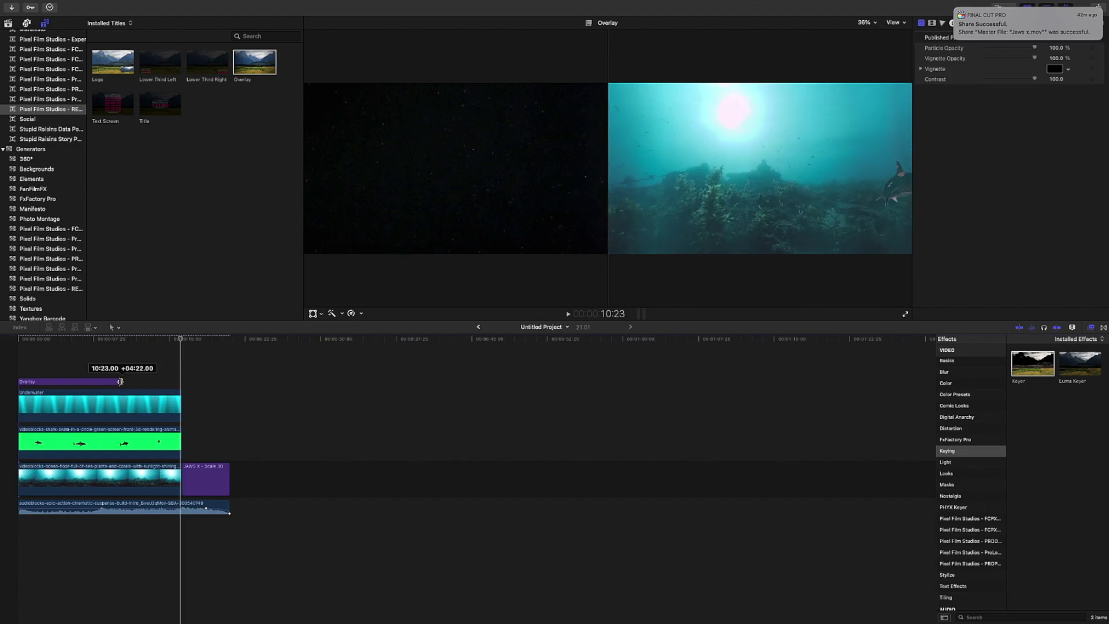
left_click_drag(136, 382, 227, 388)
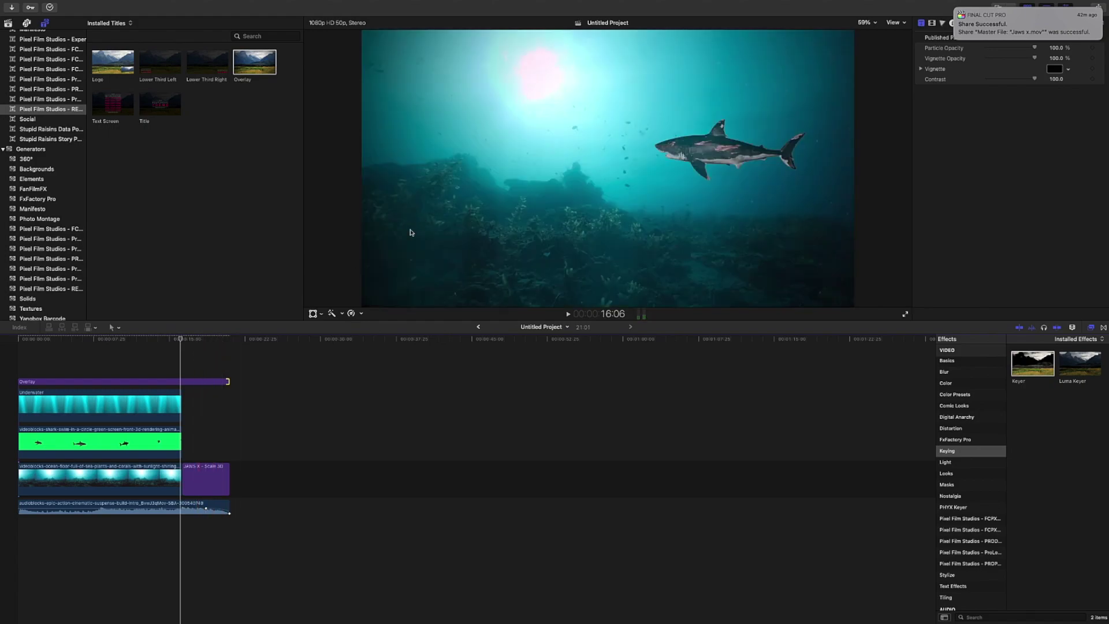
left_click(201, 341)
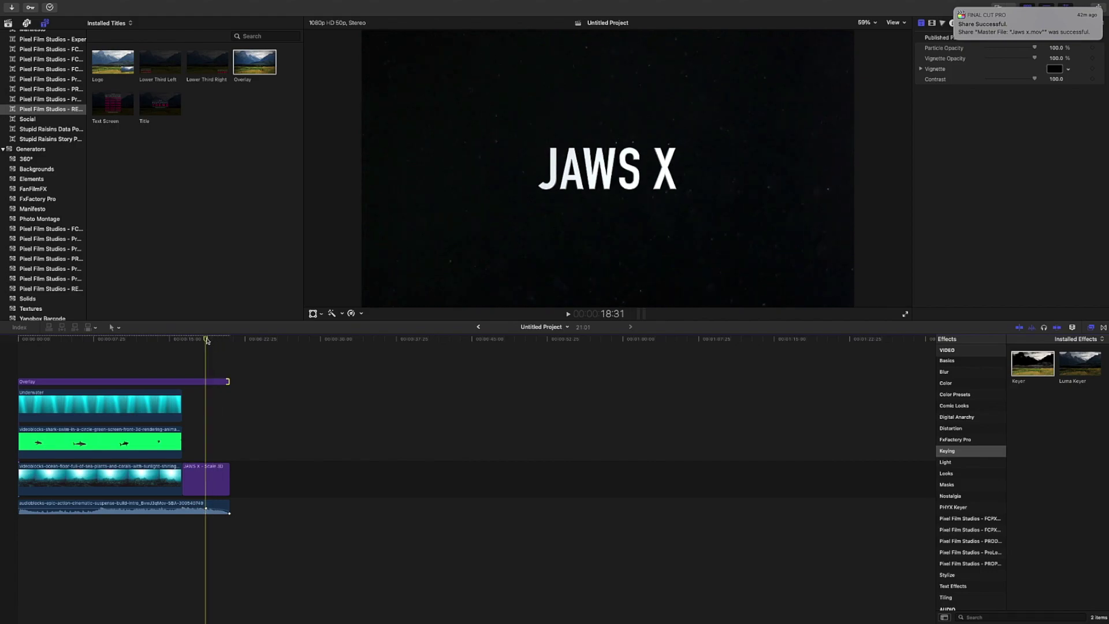
left_click_drag(207, 341, 19, 349)
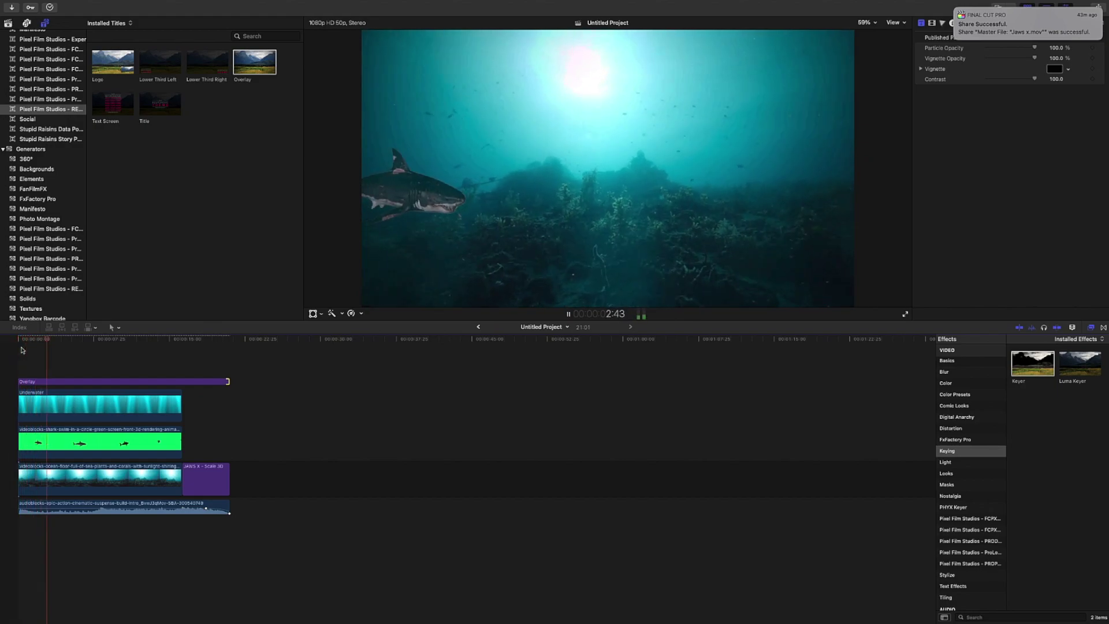
key("space")
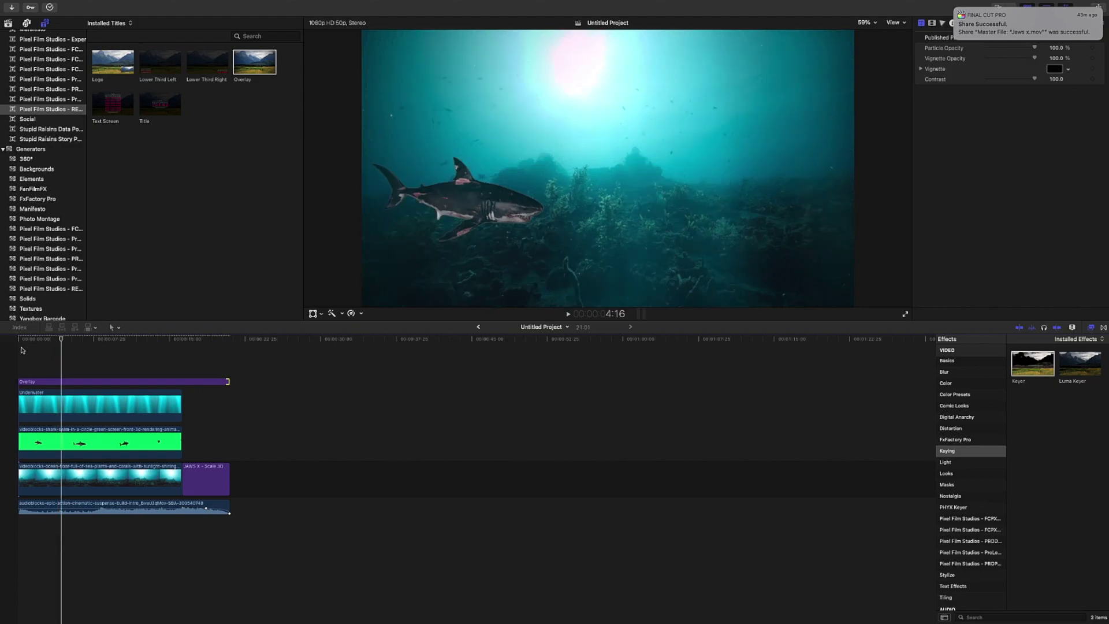